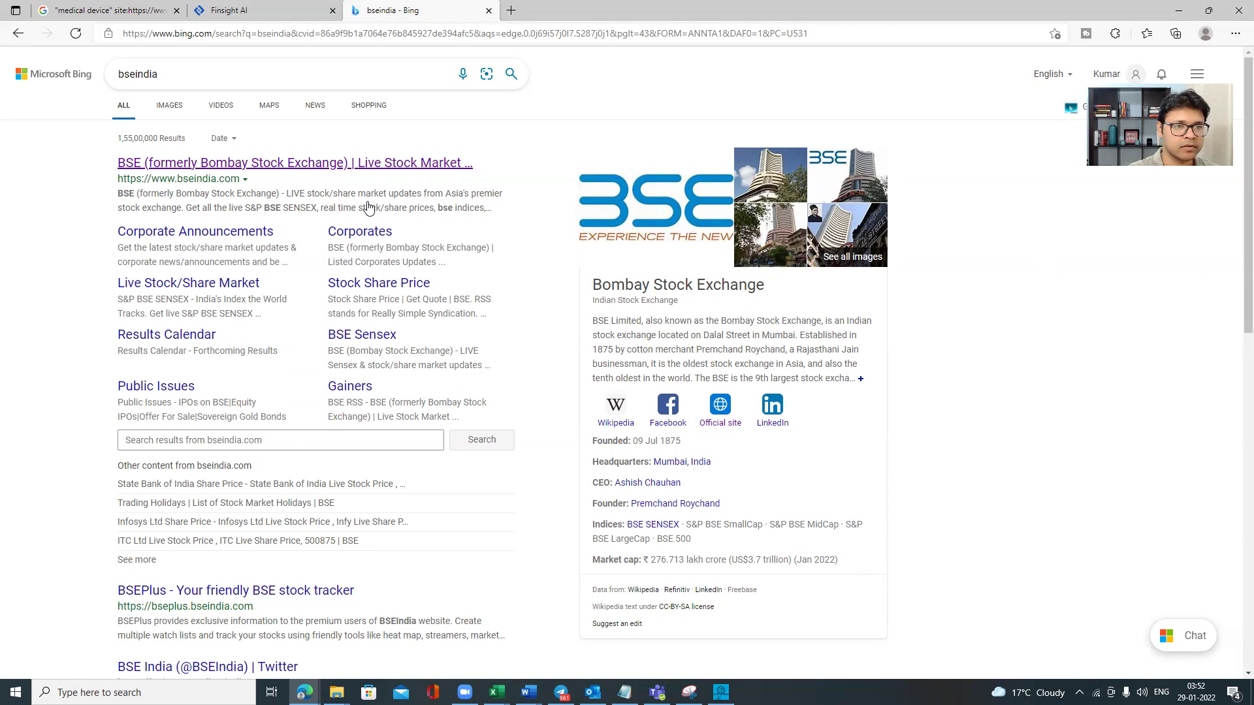
- Open the BSE India website from the search results and get the stock quote page for Persistent Systems Ltd
click(351, 164)
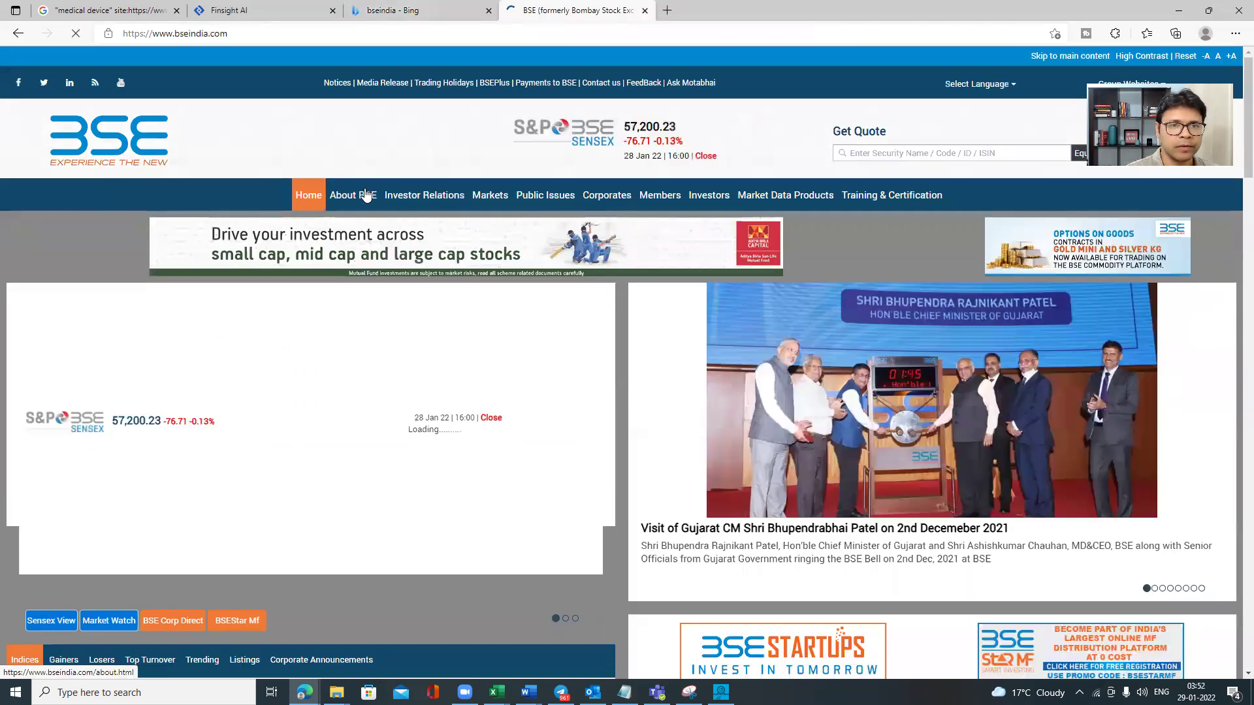
click(909, 154)
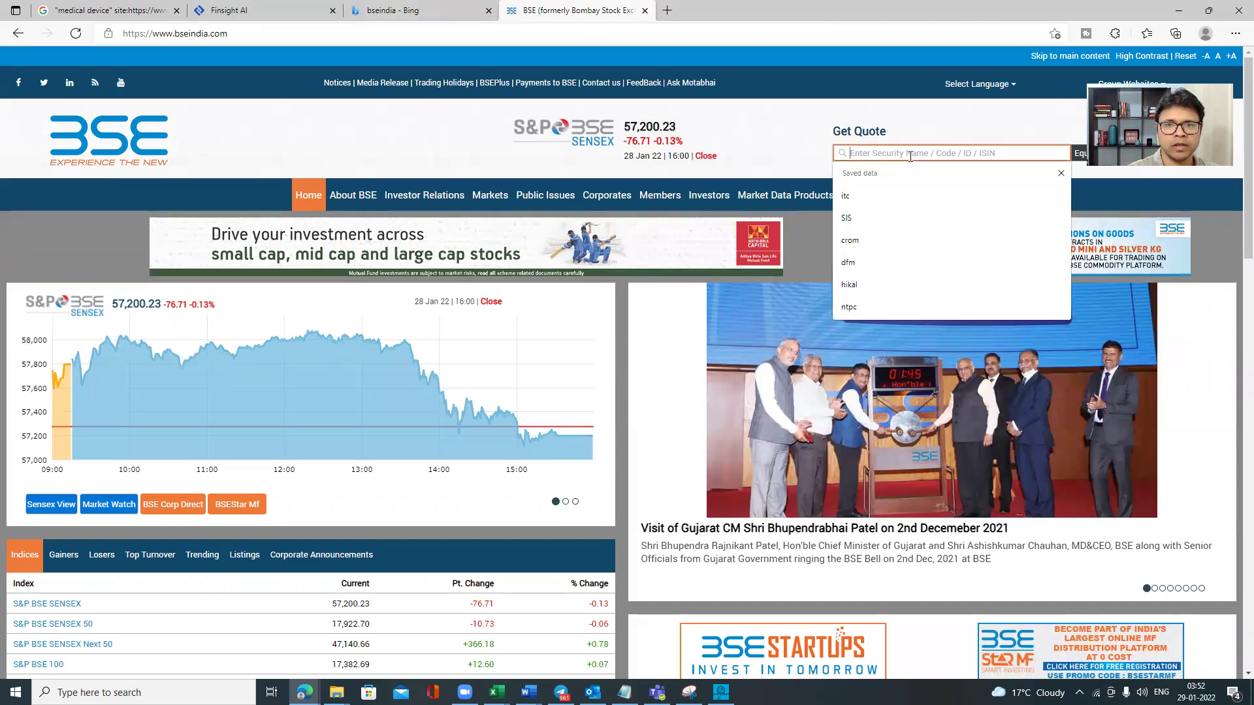
click(866, 218)
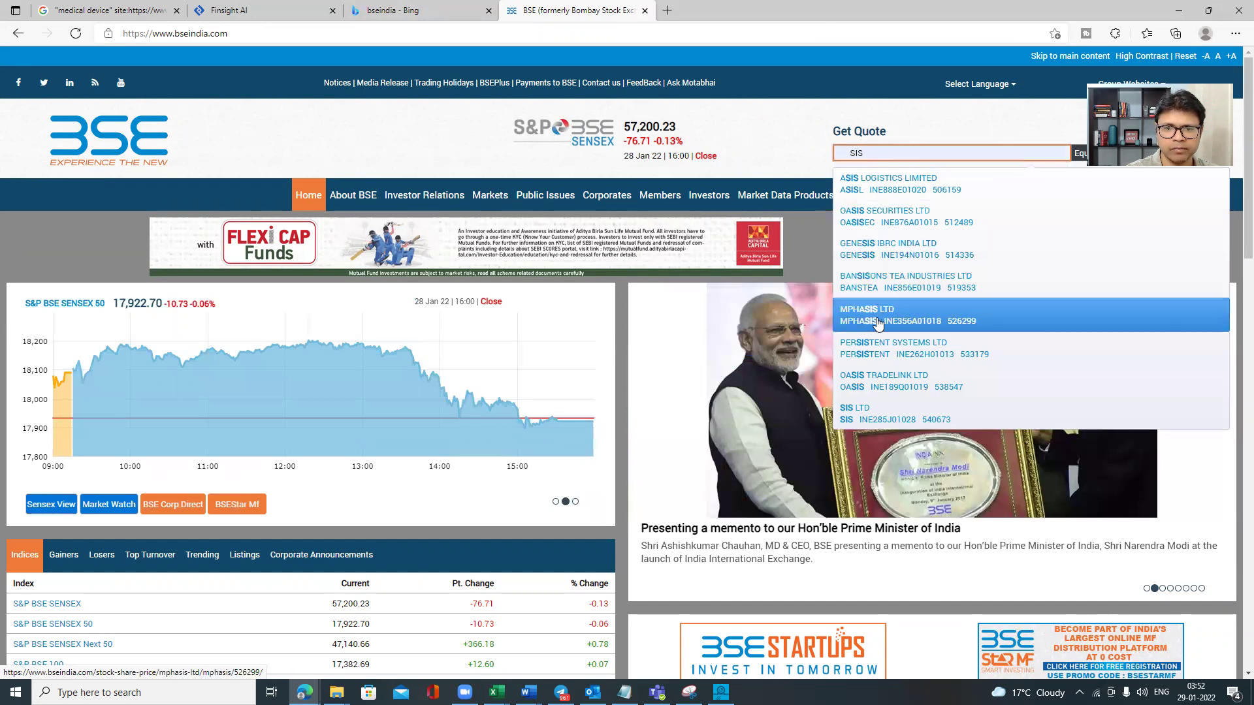
click(883, 345)
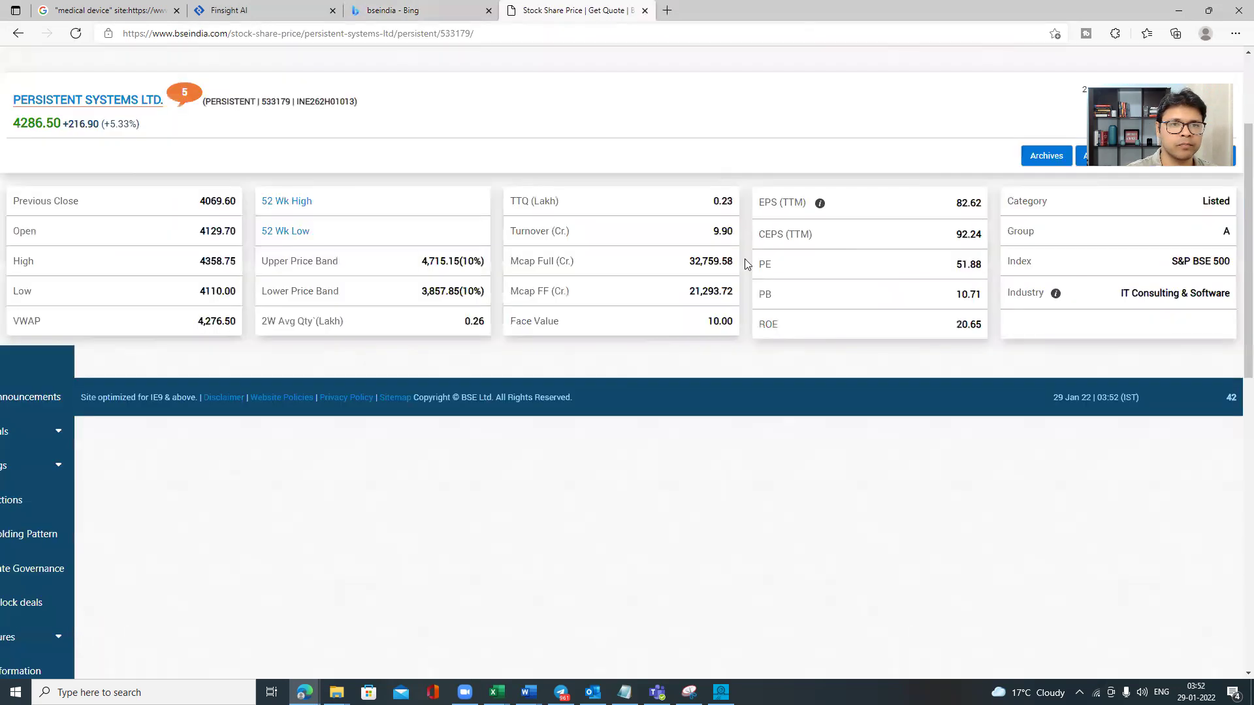
- Open the list of annual reports under the financials of Persistent Systems Ltd
scroll(408, 333, down, 1)
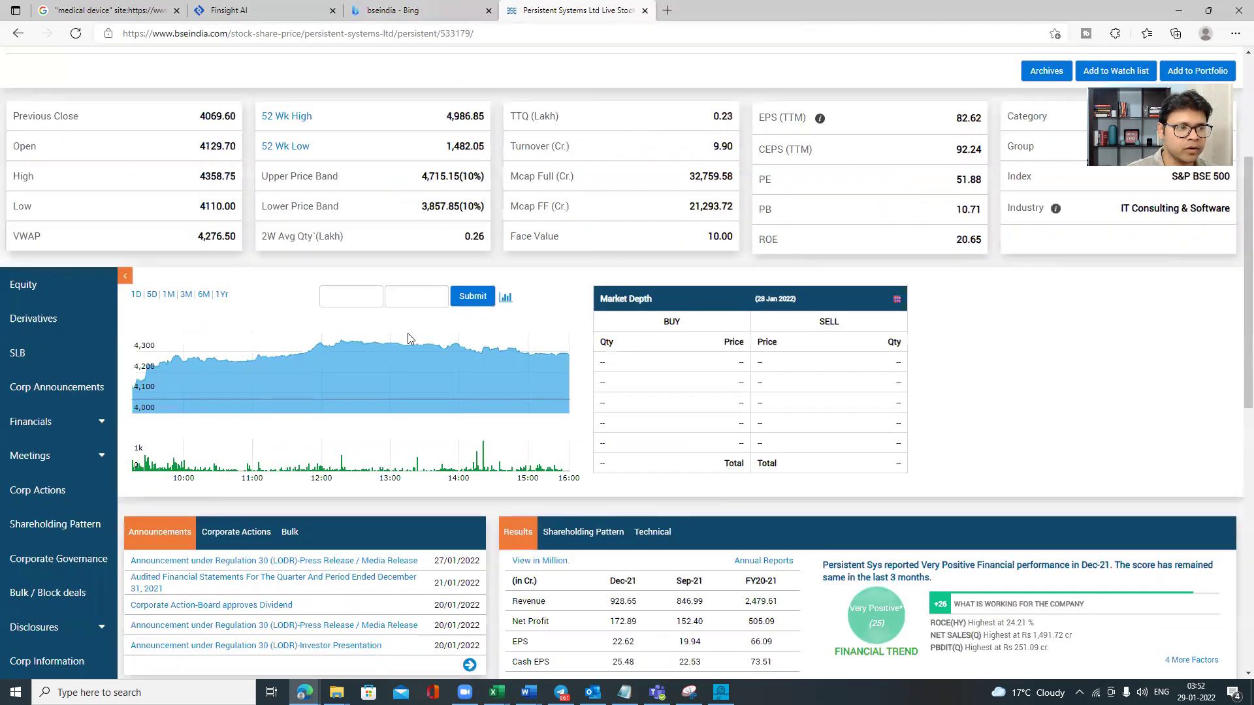
scroll(407, 333, down, 1)
click(84, 313)
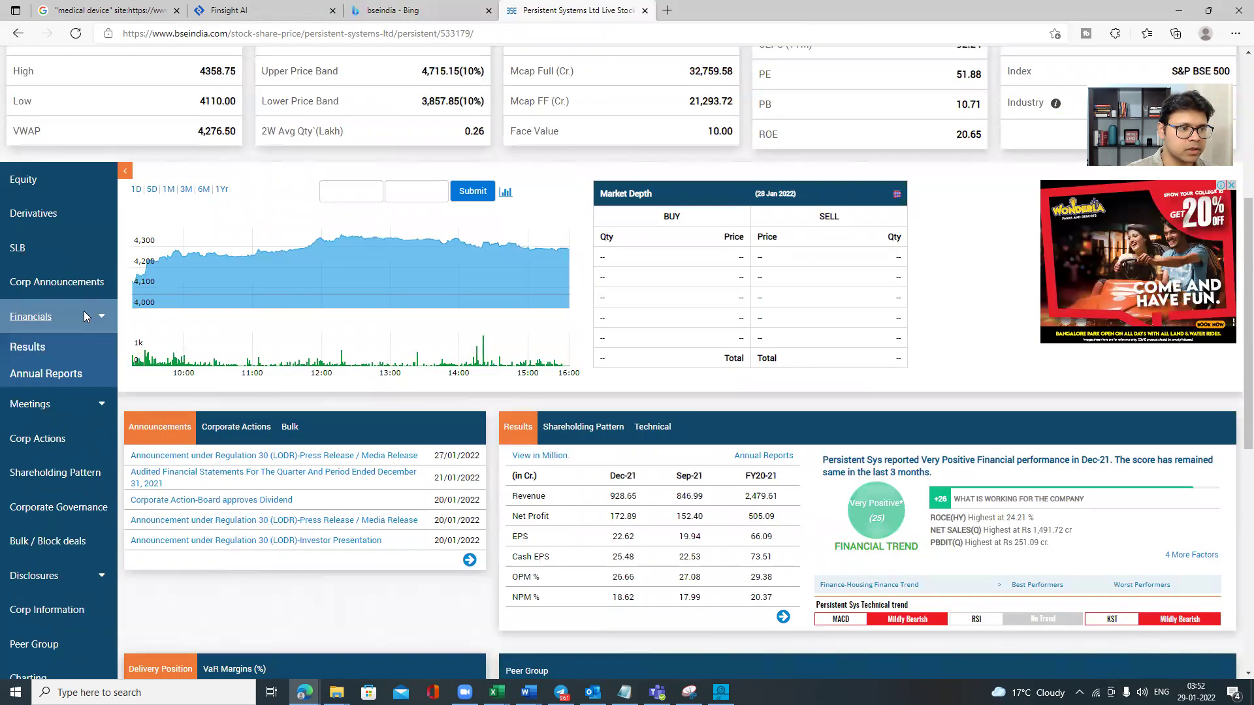
click(54, 377)
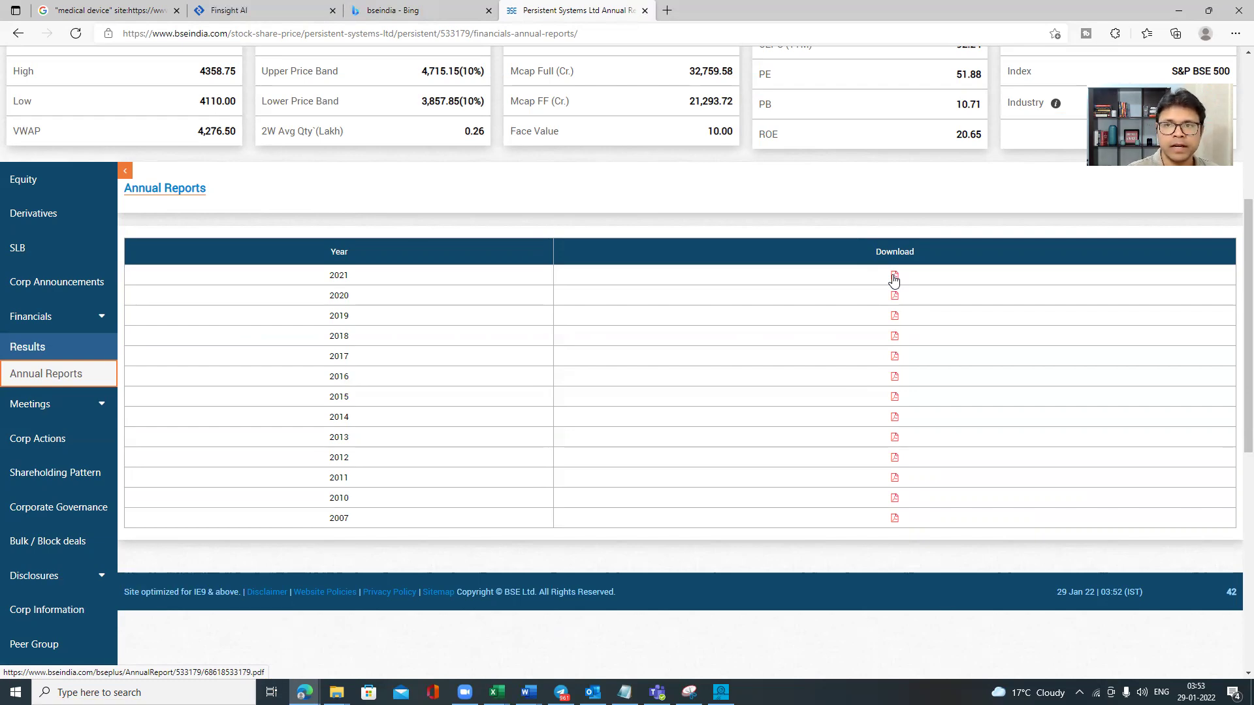
- Look up "tata e" in the BSE quote search and open the Tata Elxsi Ltd stock page
scroll(914, 265, up, 5)
click(936, 154)
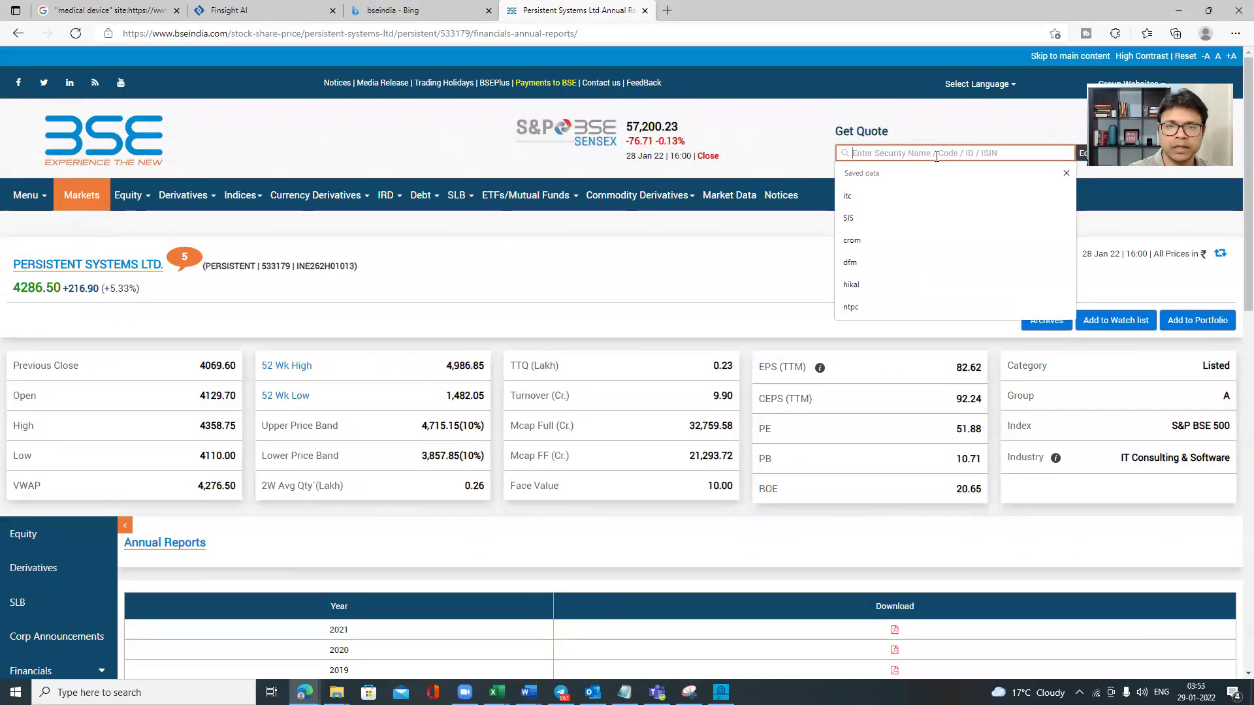
text(tata e)
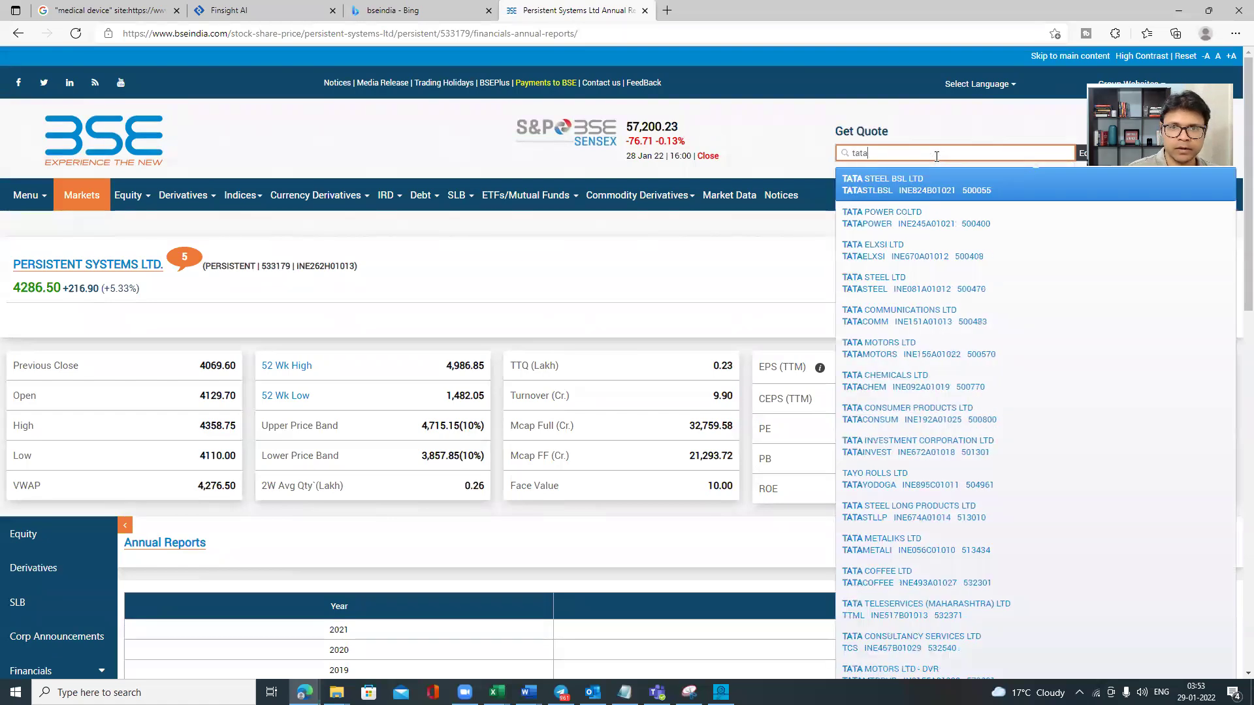
click(873, 184)
- Open the annual reports list under Tata Elxsi's financials and view the years available for download
scroll(392, 352, down, 2)
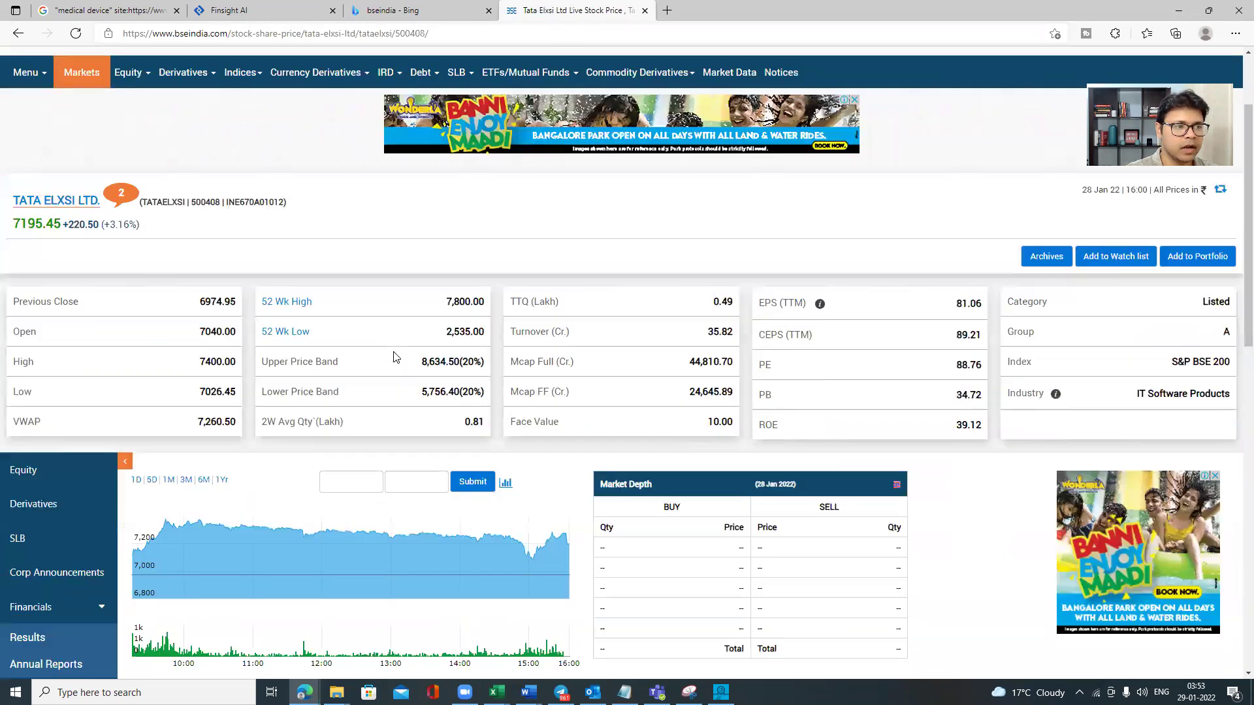
scroll(67, 333, down, 4)
click(59, 351)
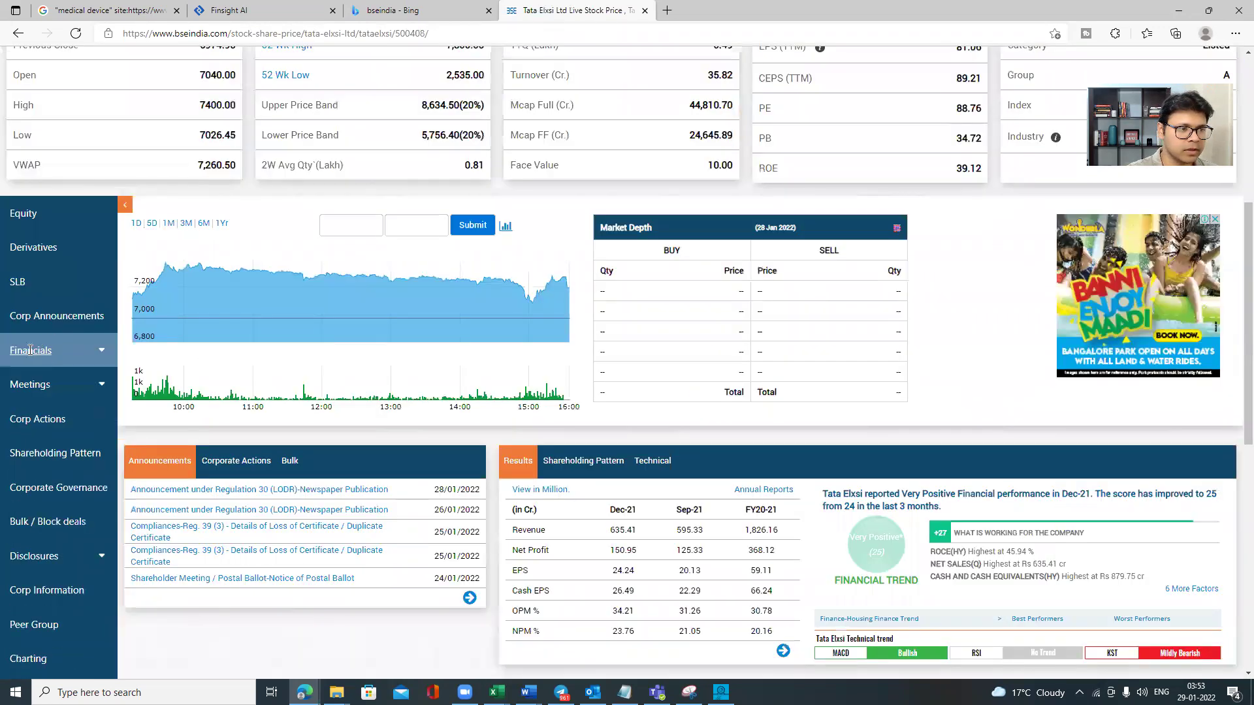
click(102, 352)
click(76, 405)
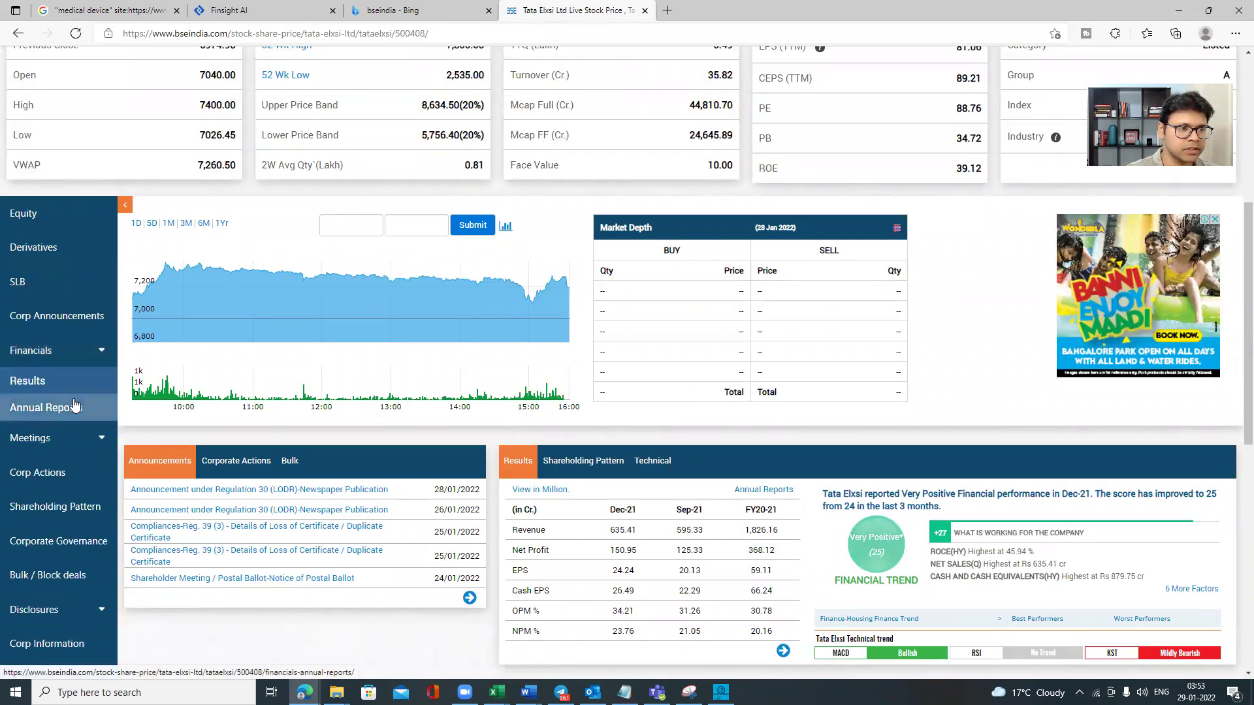
scroll(346, 366, down, 2)
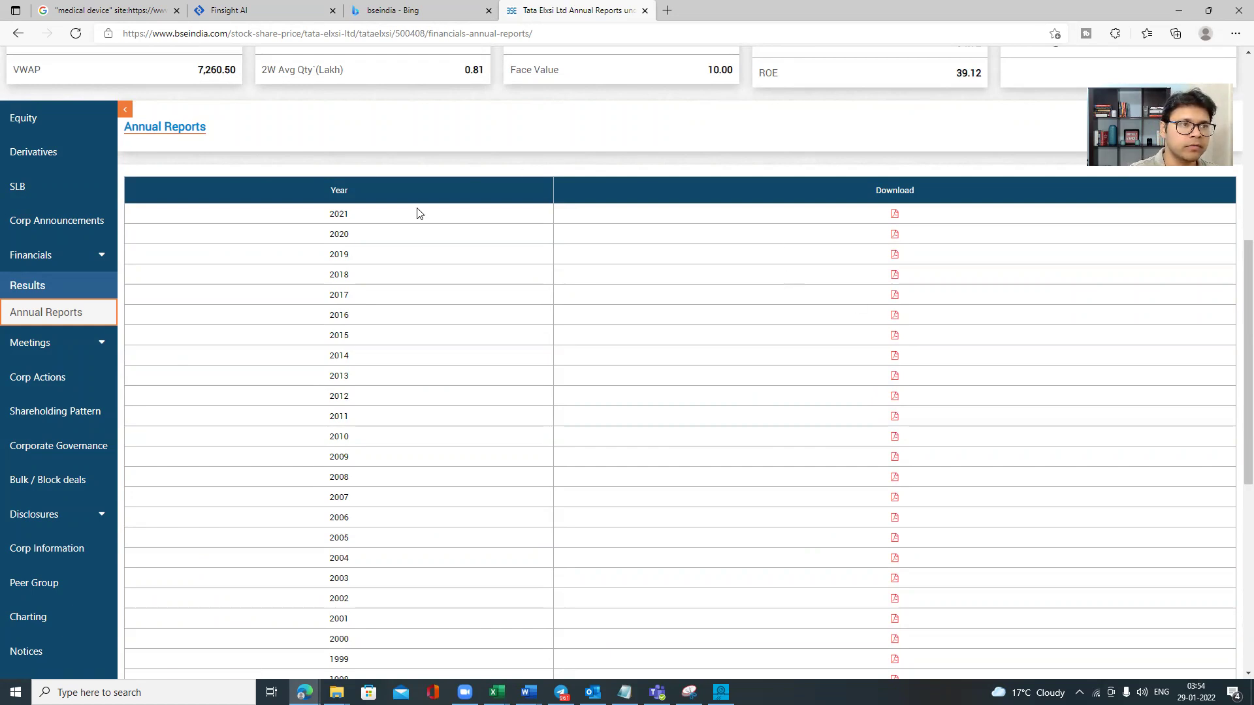
- Return to the "medical device" Google search and highlight the bseindia.com/bseplus/AnnualReport and filetype:pdf part of its query
click(106, 11)
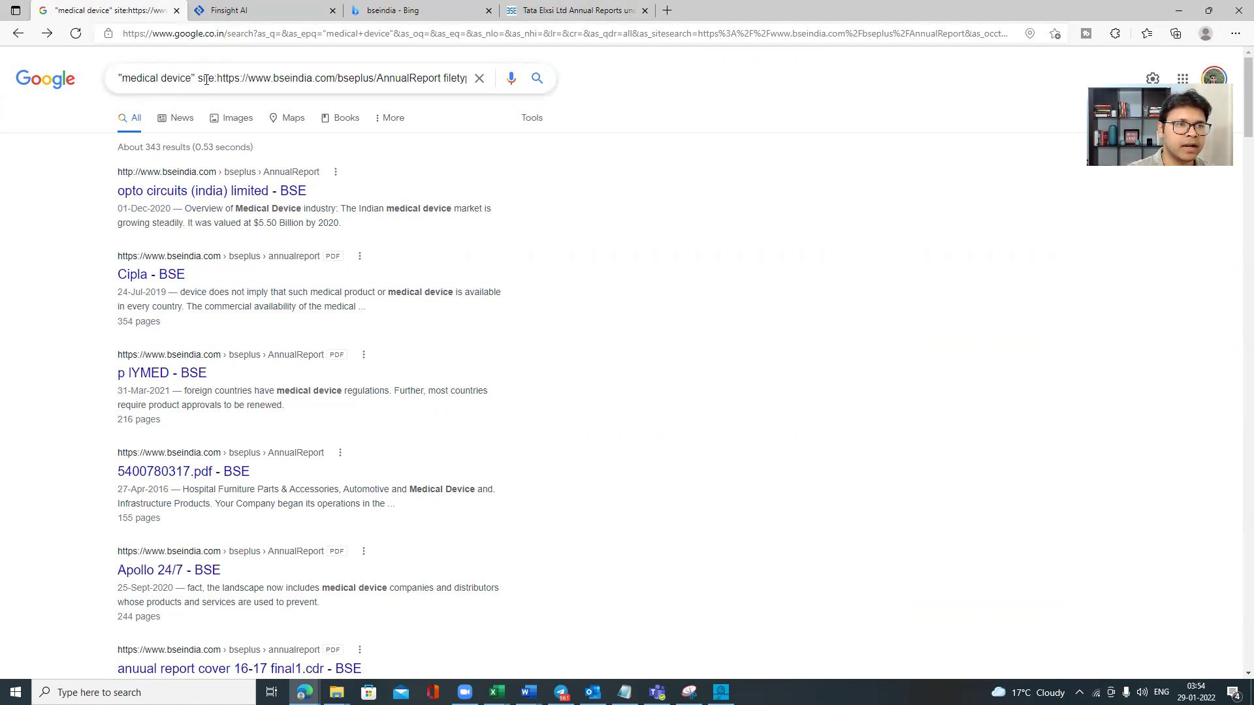
drag(216, 78, 468, 79)
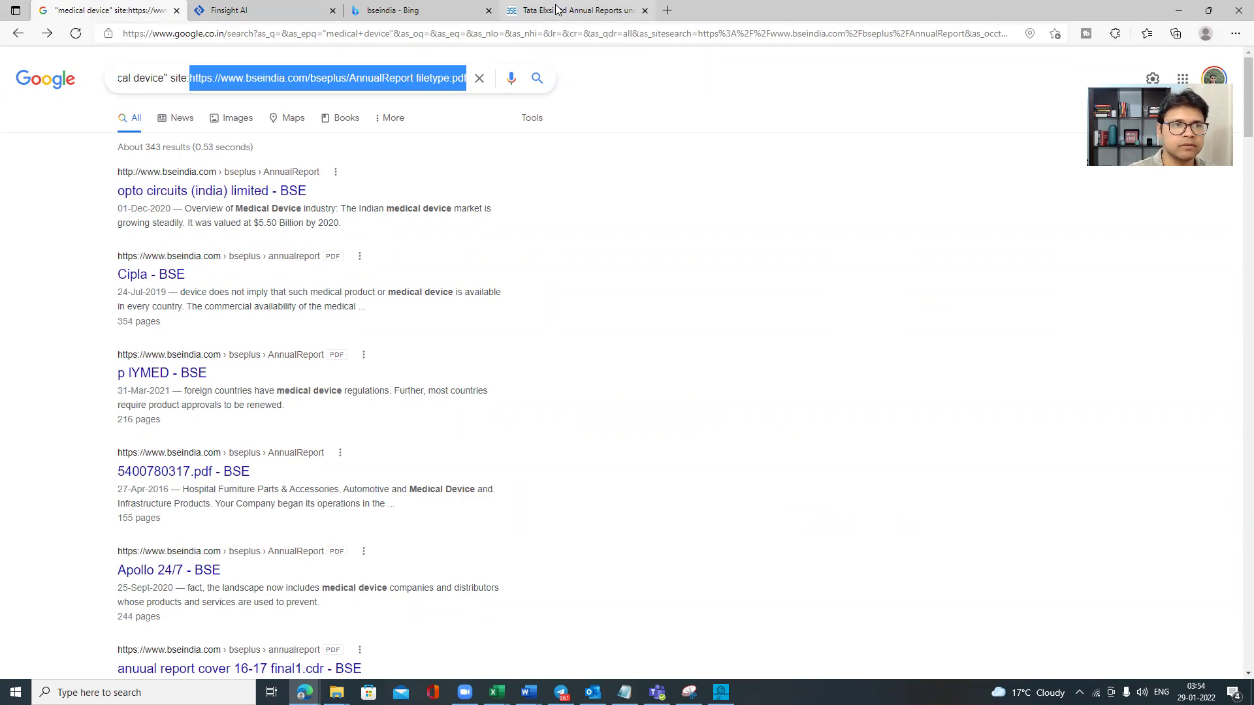
- Go to the google.co.in homepage from the bseindia search results page
click(455, 19)
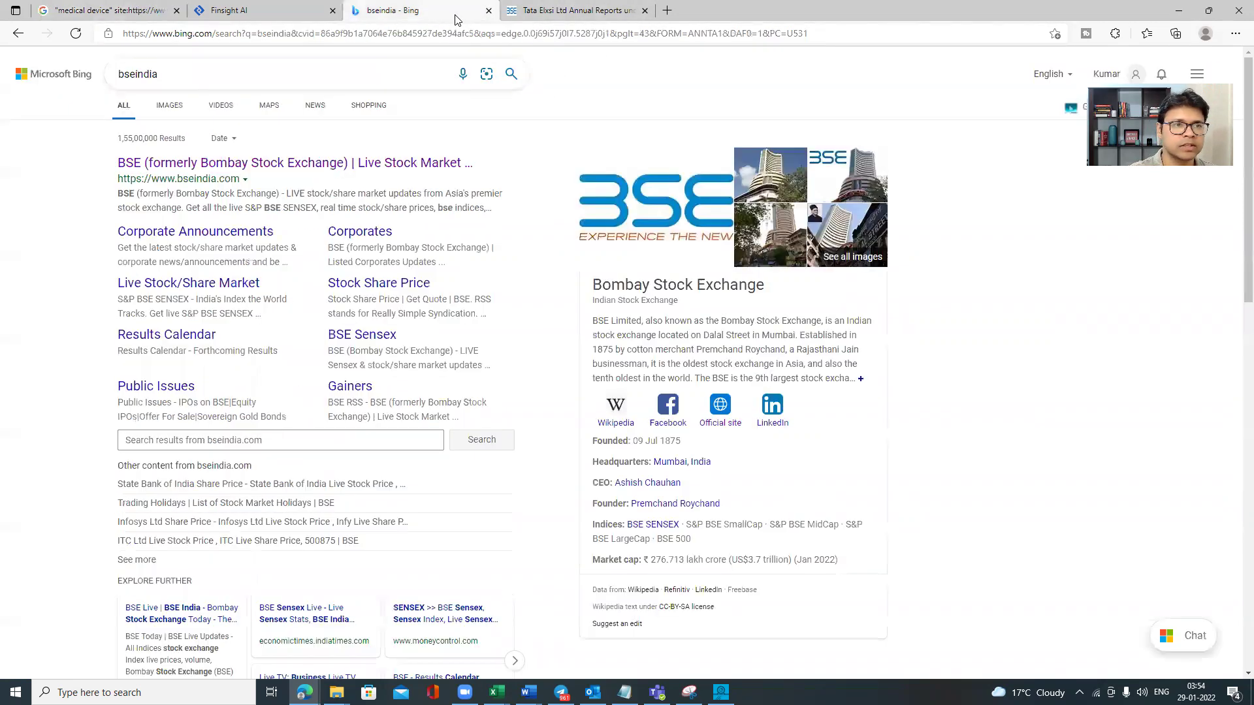
drag(274, 74, 104, 69)
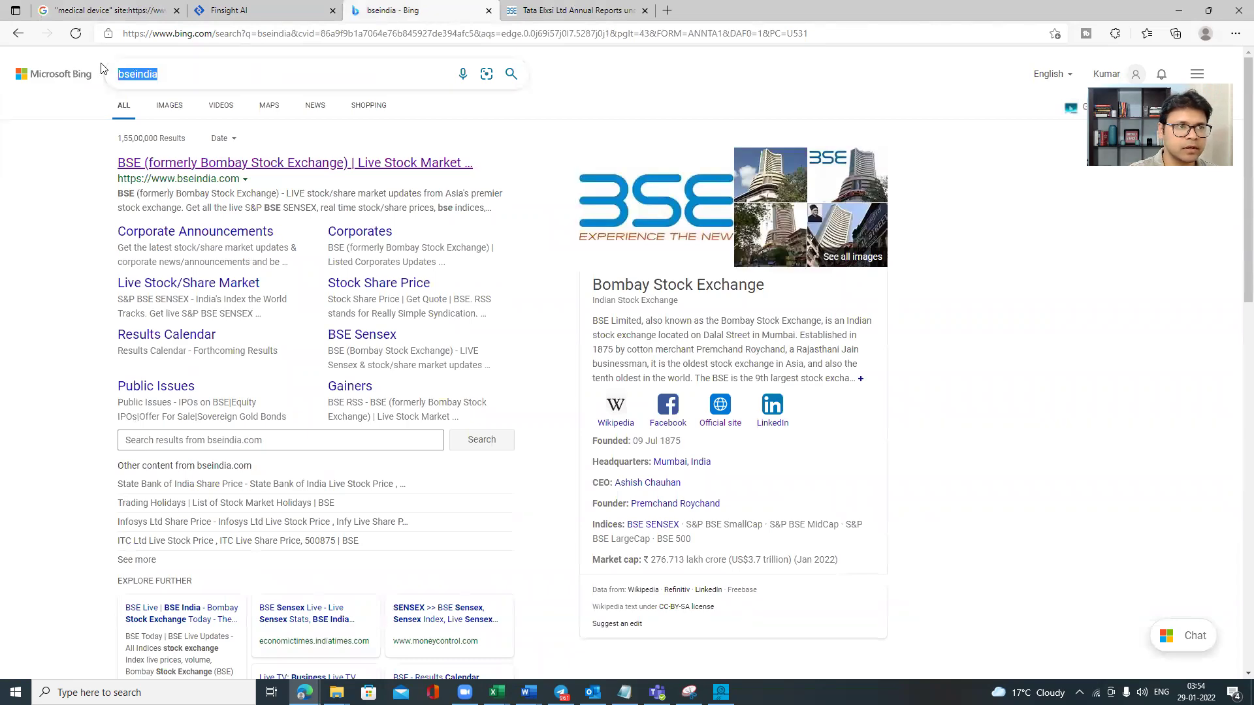
click(247, 35)
text(goo)
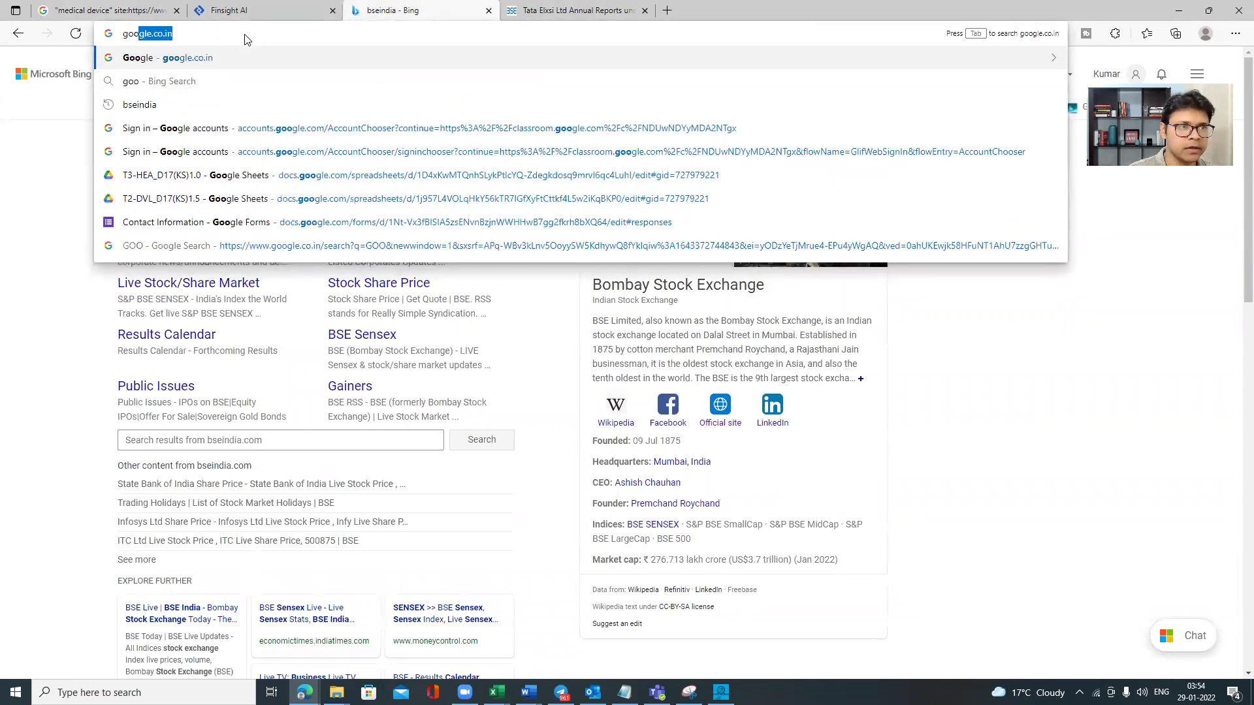
key(Return)
- Search Google for "google advanced search" and open the Advanced Search page from the results
text(goog)
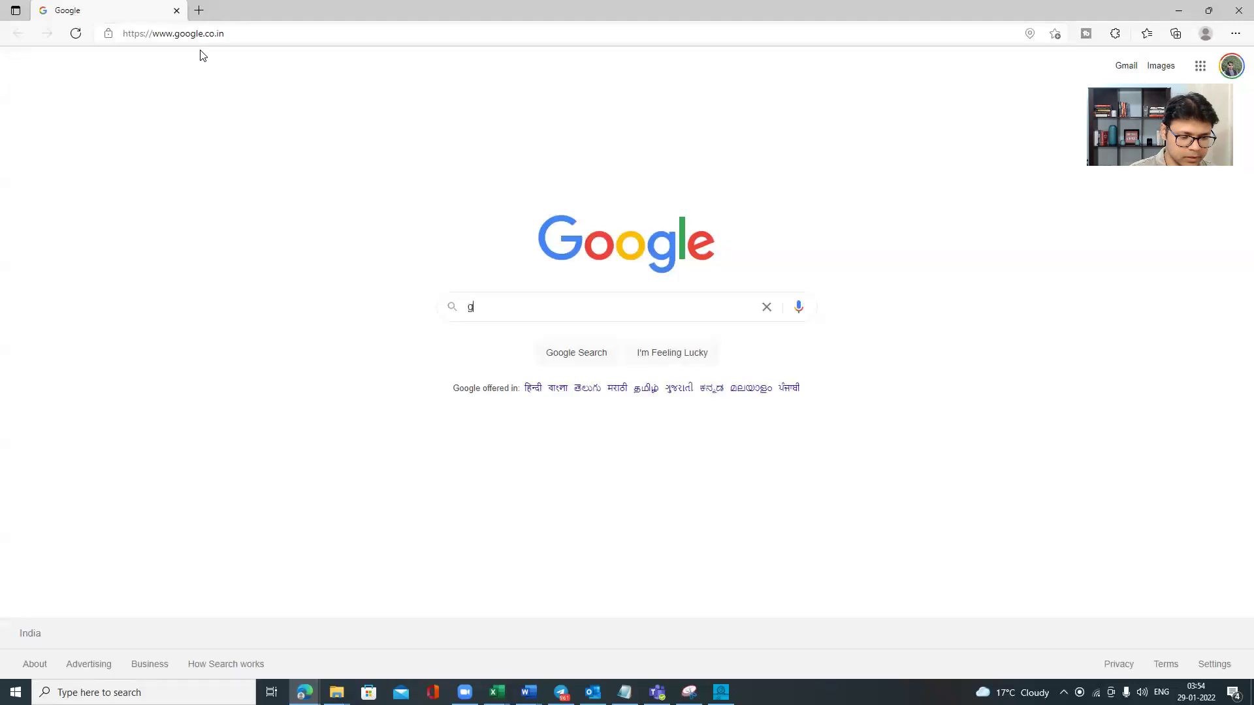
text(le advance)
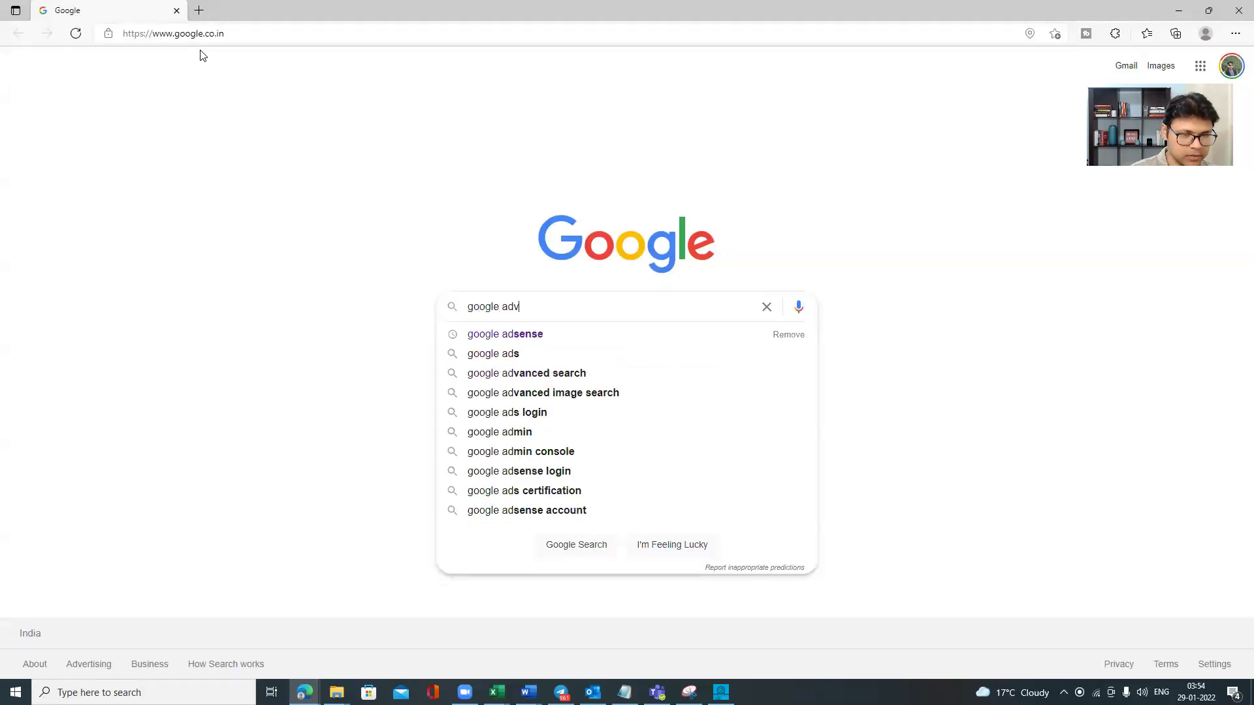
key(Down)
key(Return)
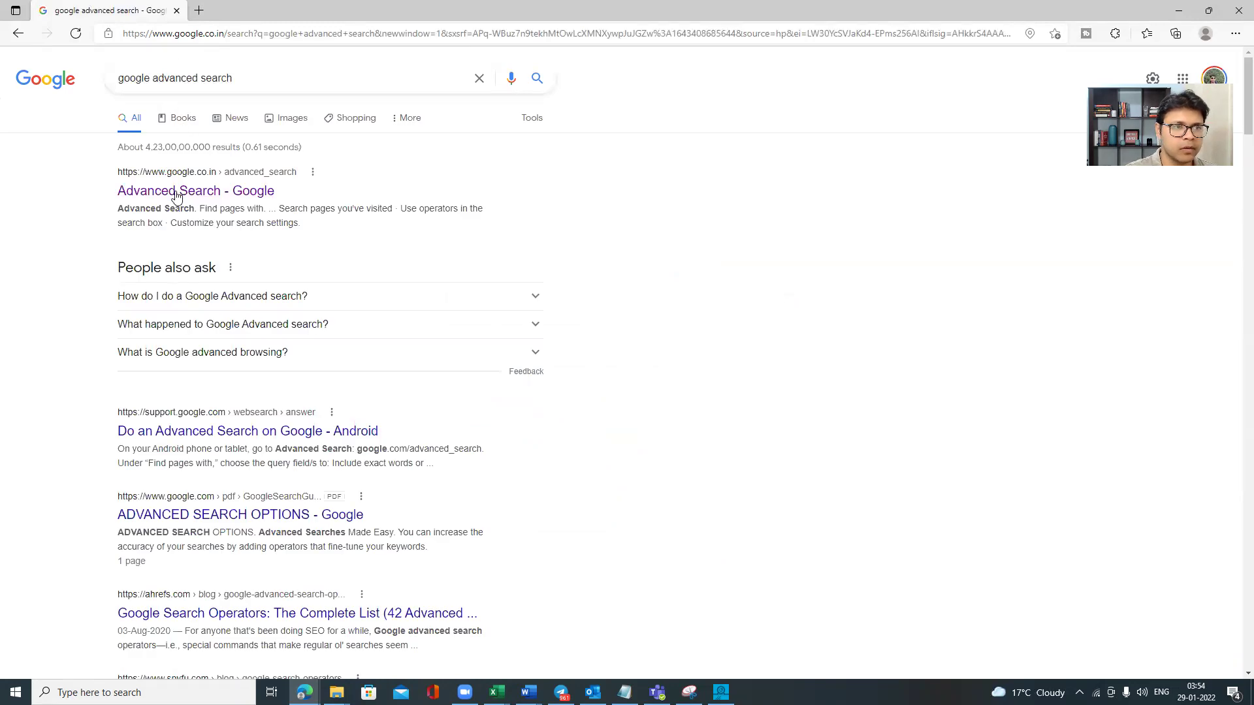
click(218, 198)
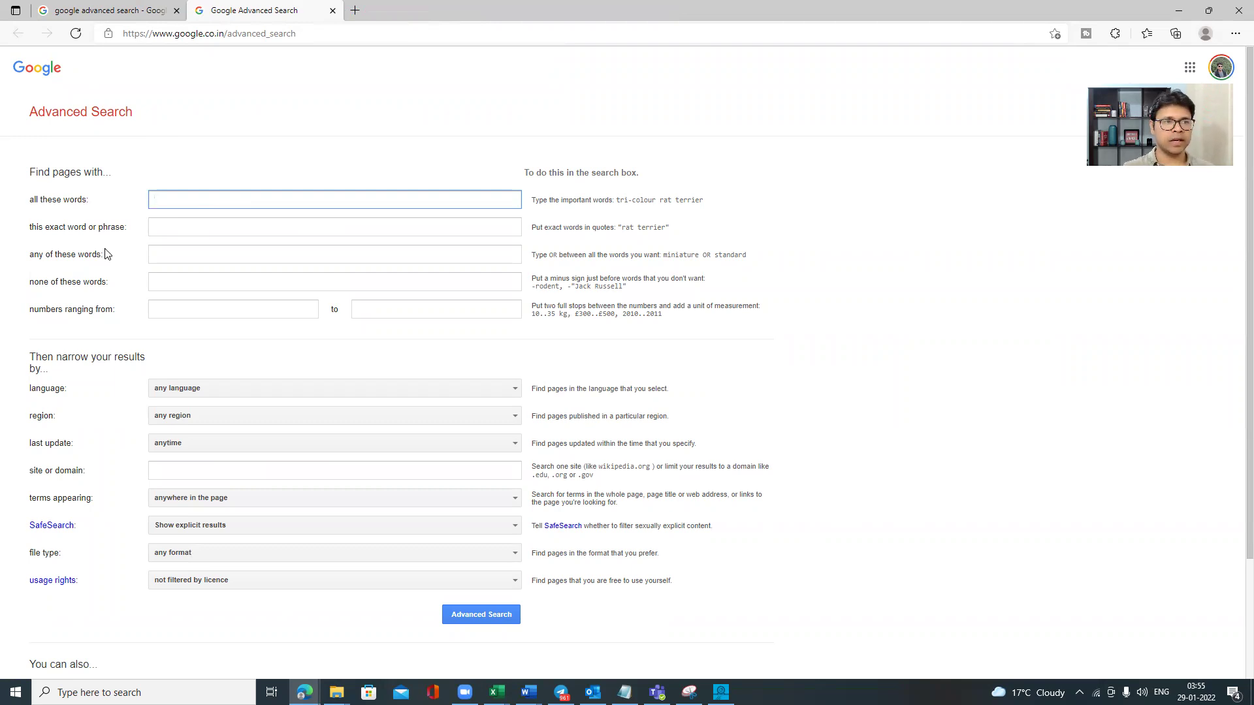
- Enter "medical device" in quotation marks as the exact word or phrase for the advanced search
click(181, 227)
text(medica)
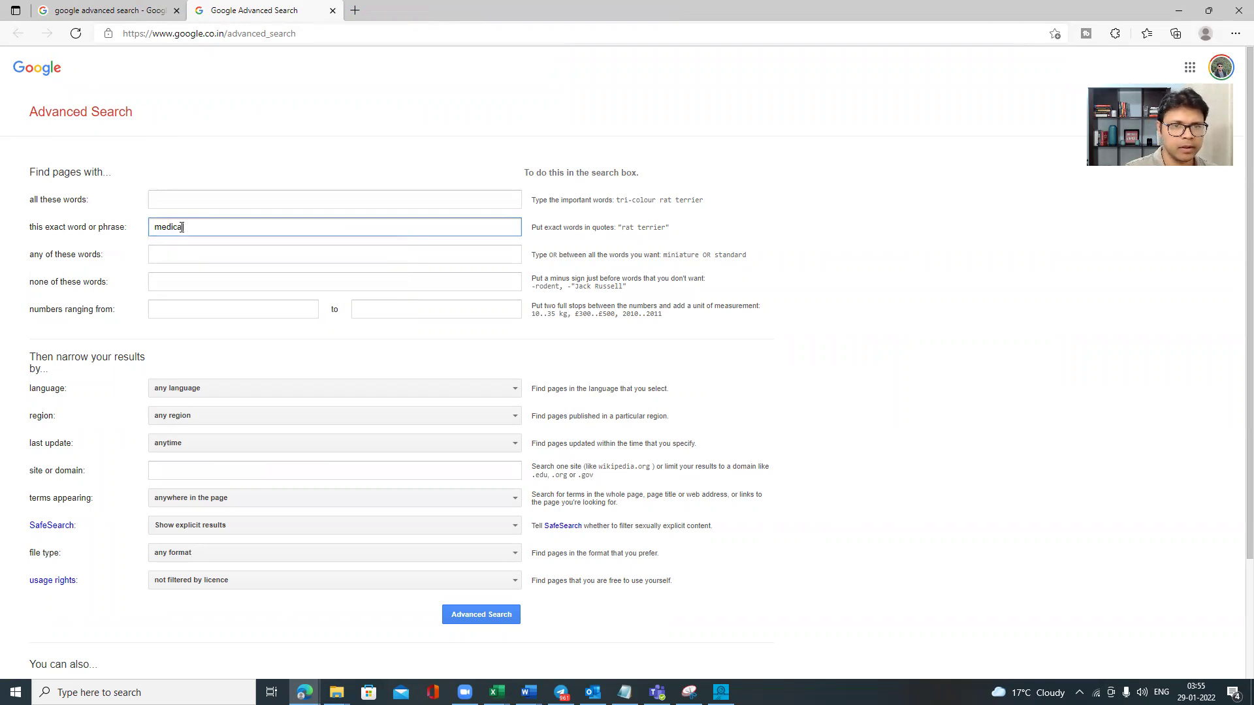
key(BackSpace)
key(BackSpace)
key(BackSpace)
key(BackSpace)
key(BackSpace)
key(BackSpace)
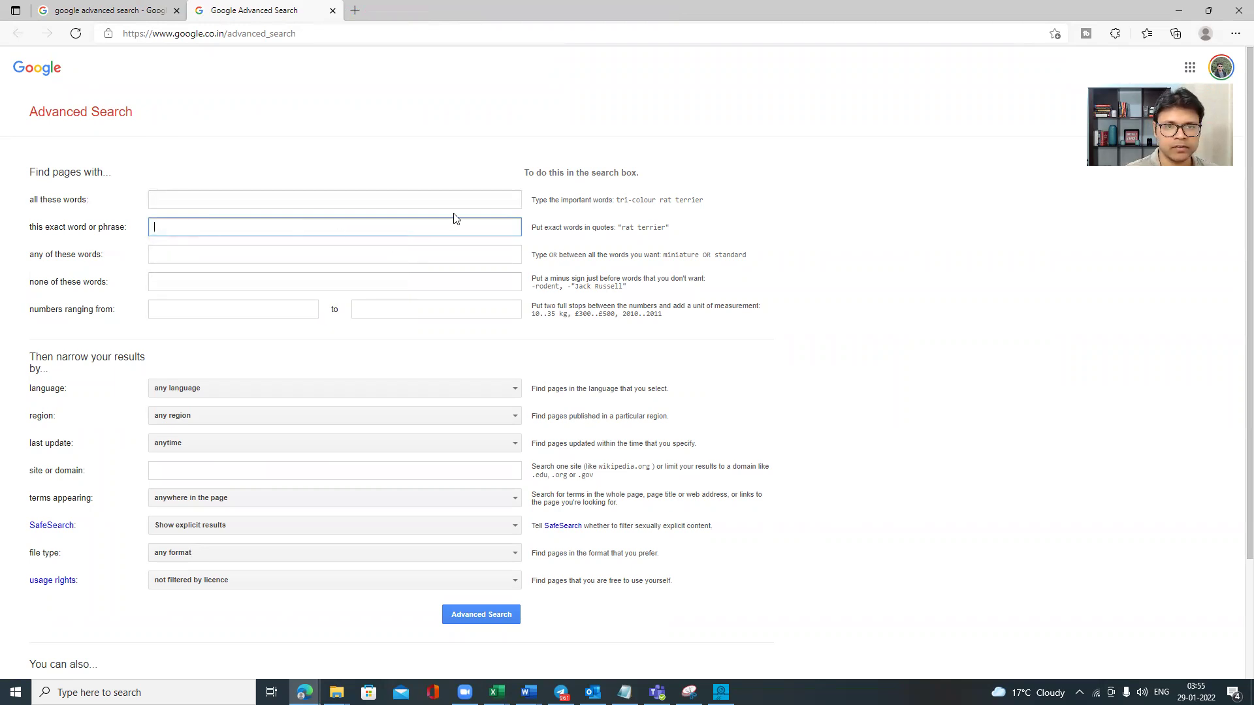
text("me)
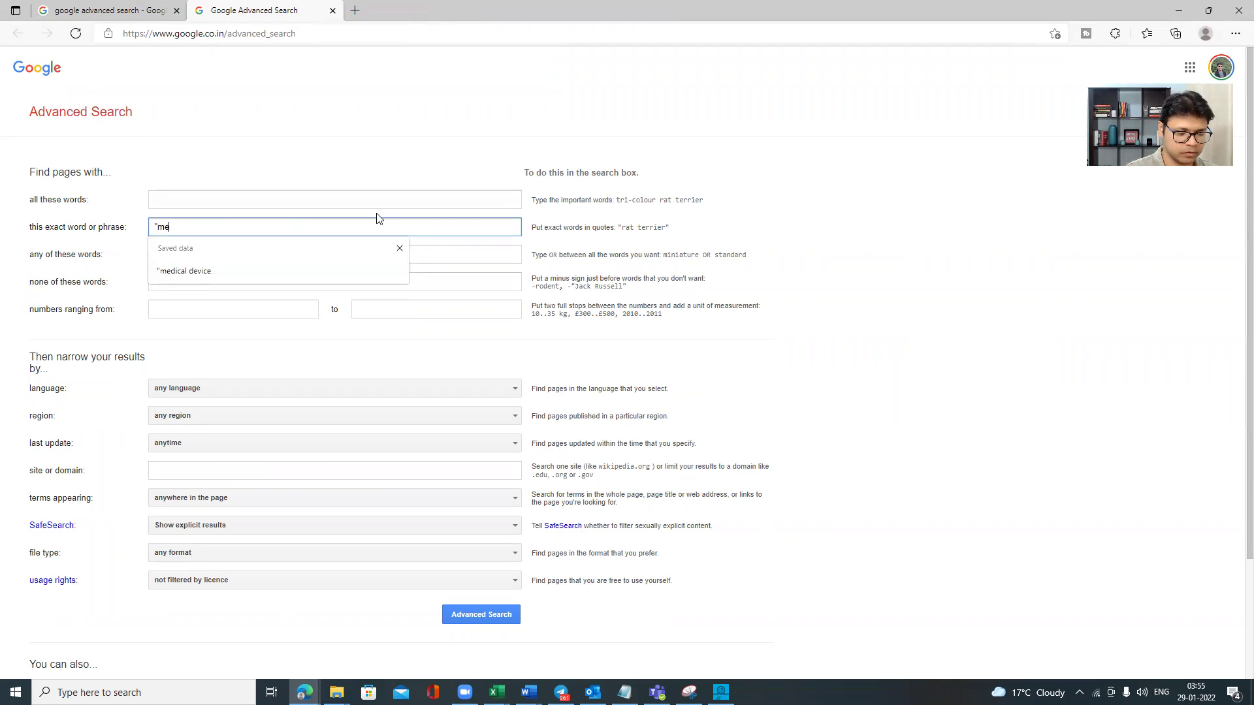
text(dical device)
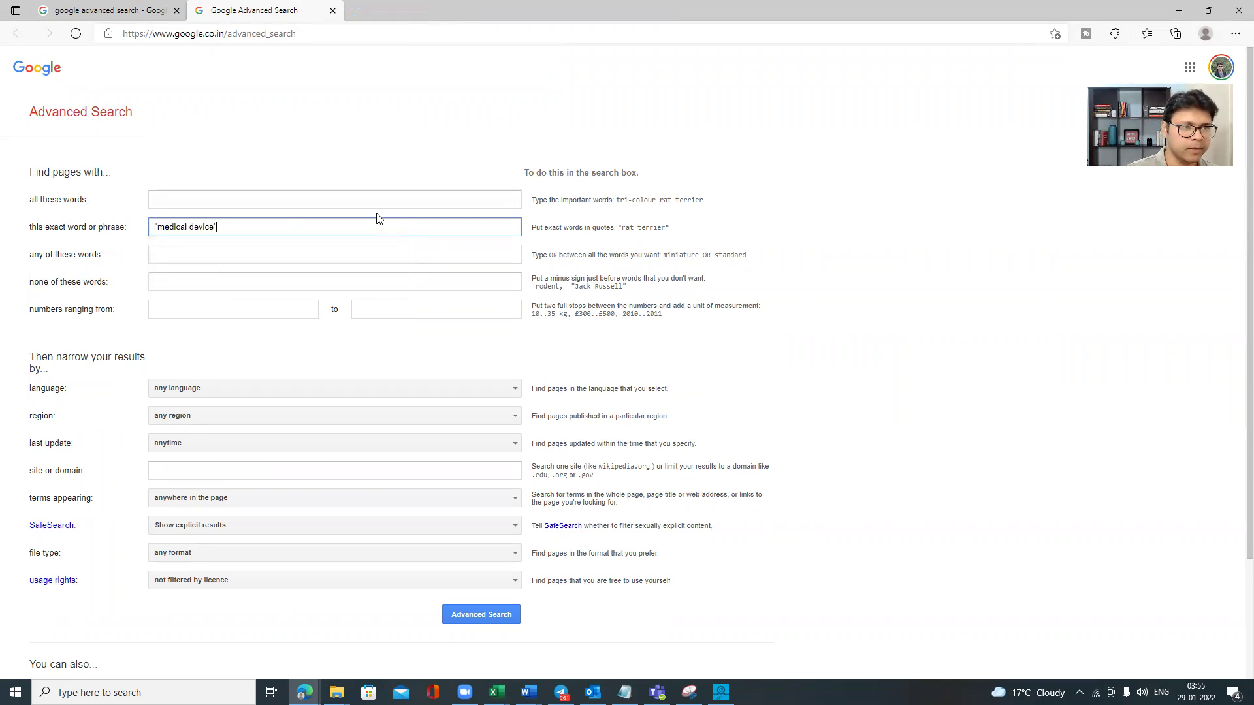
- Take the search results page back to the Google homepage, and return to the Advanced Search form
click(124, 7)
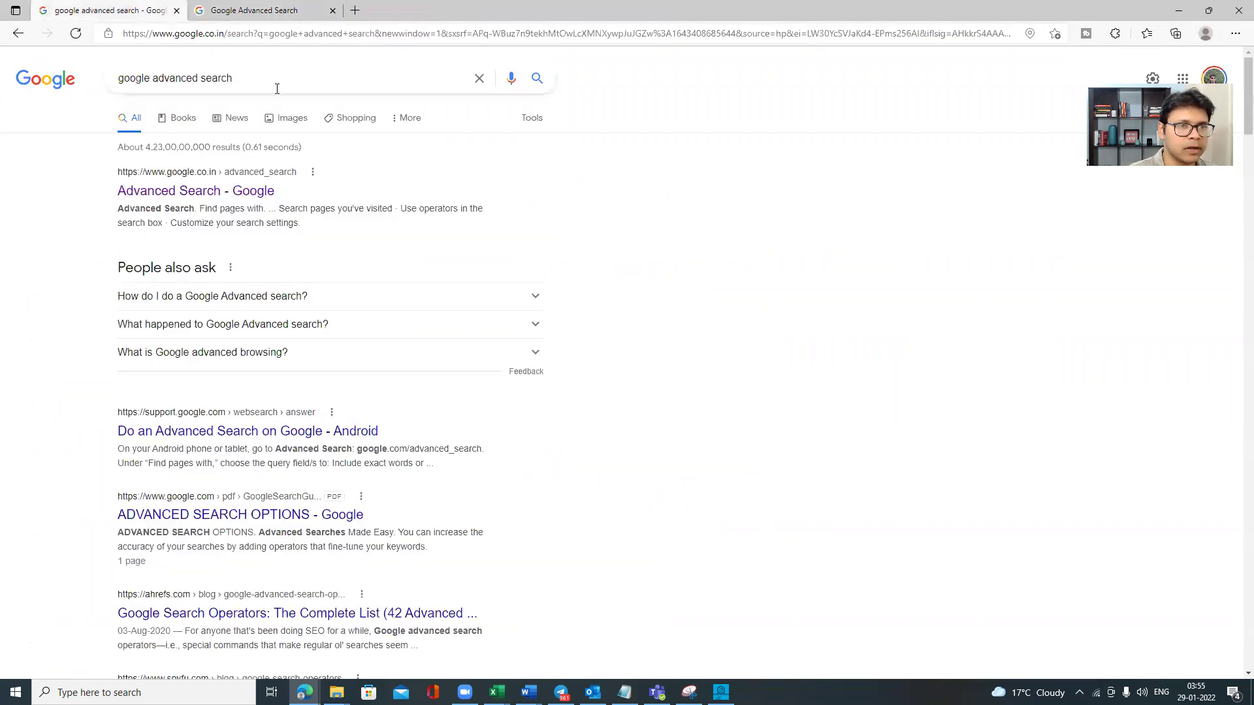
click(17, 34)
click(203, 10)
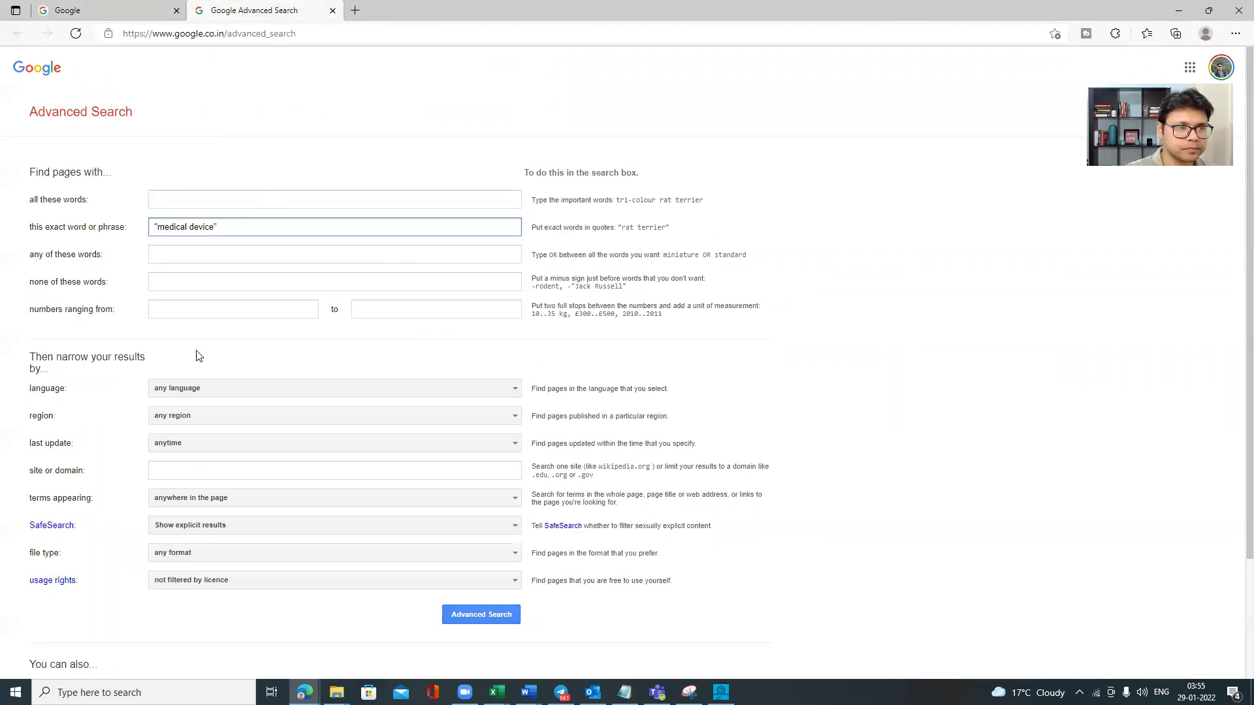
scroll(205, 381, down, 2)
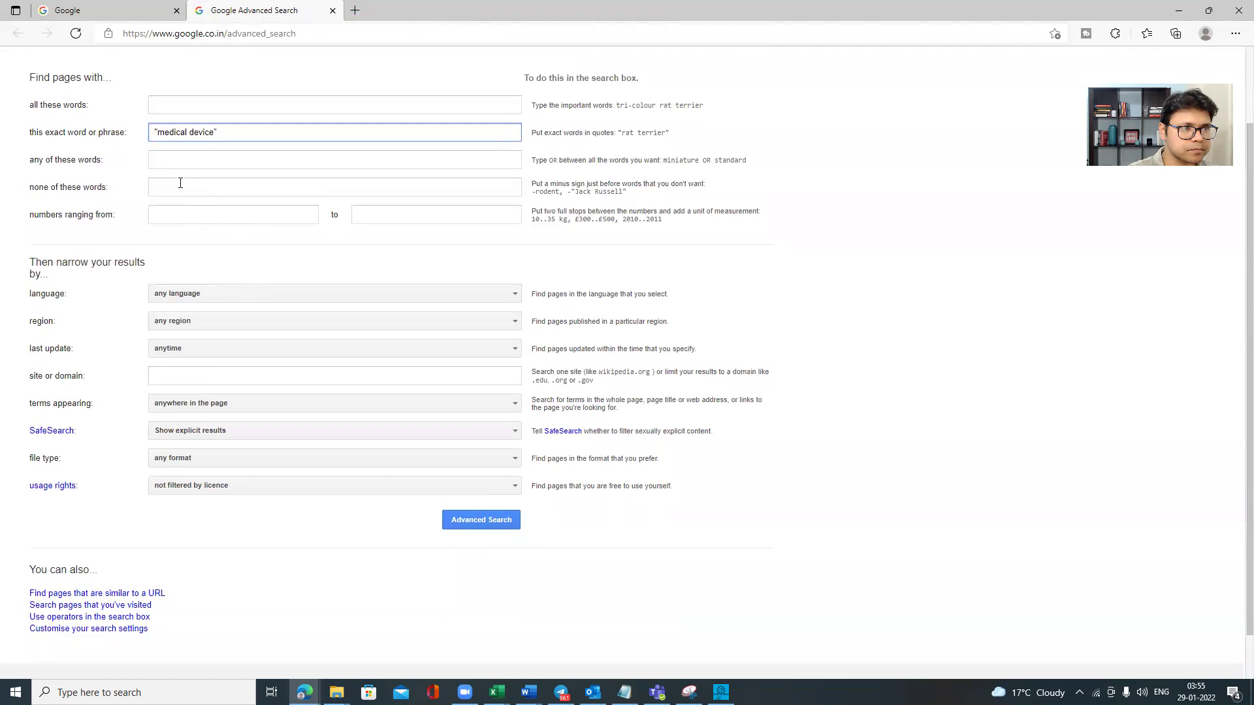
click(180, 379)
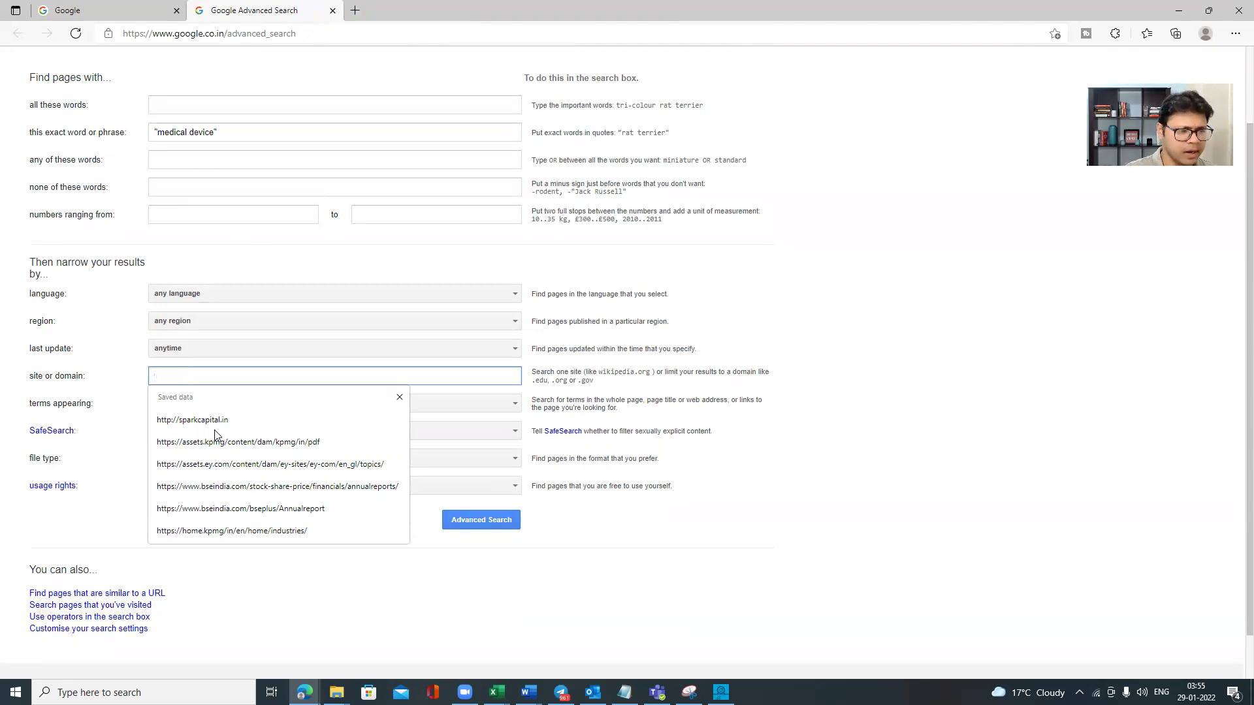
click(206, 507)
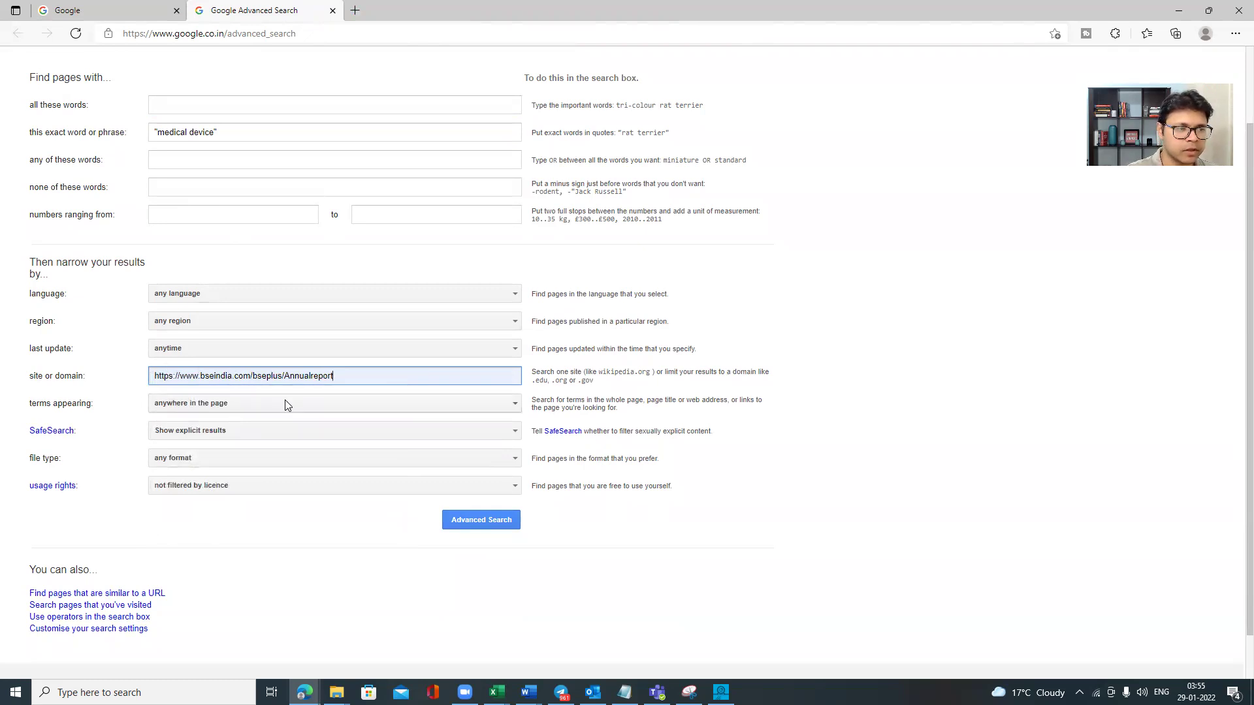
- Limit the advanced search to Adobe Acrobat PDF (.pdf) files with a last update of up to a year ago
click(255, 461)
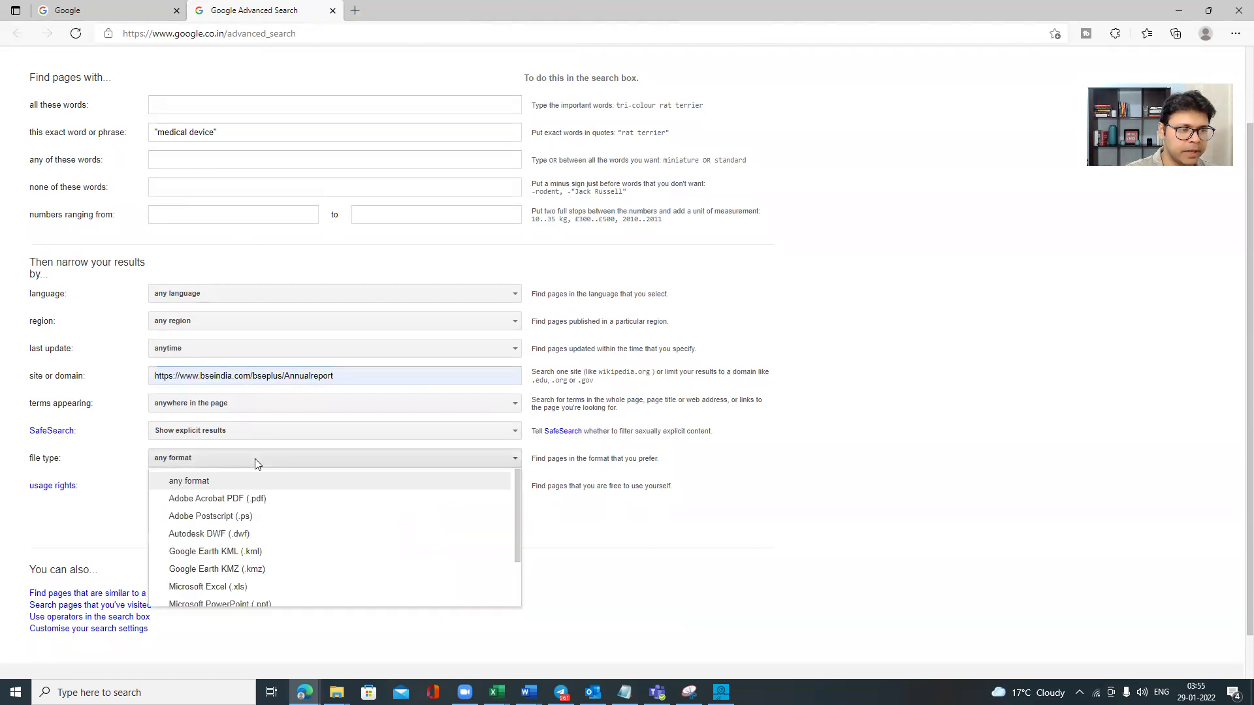
click(259, 500)
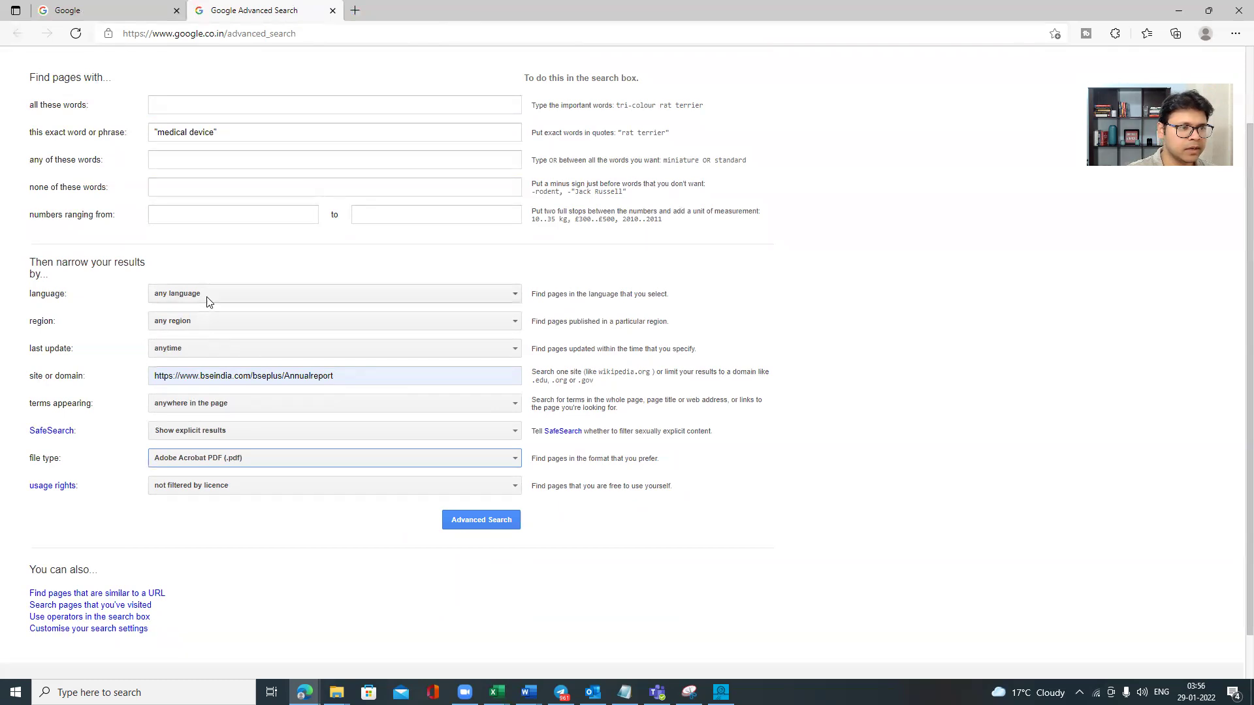
click(211, 350)
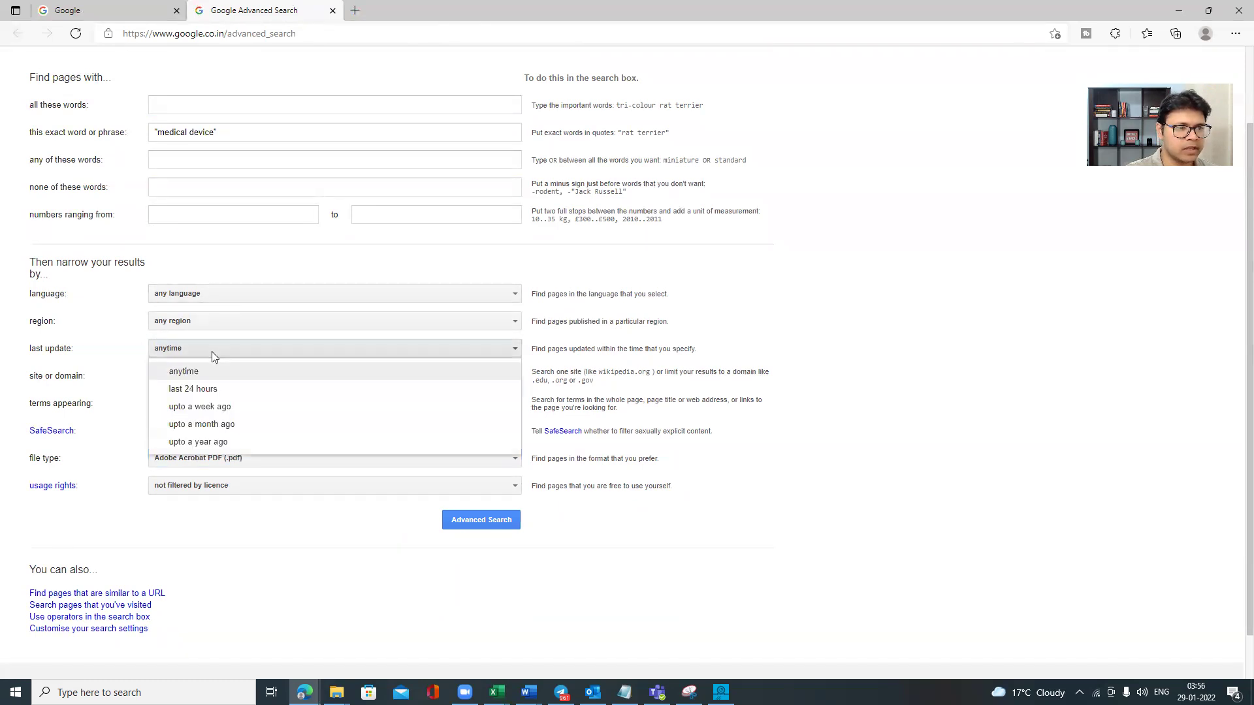
click(230, 446)
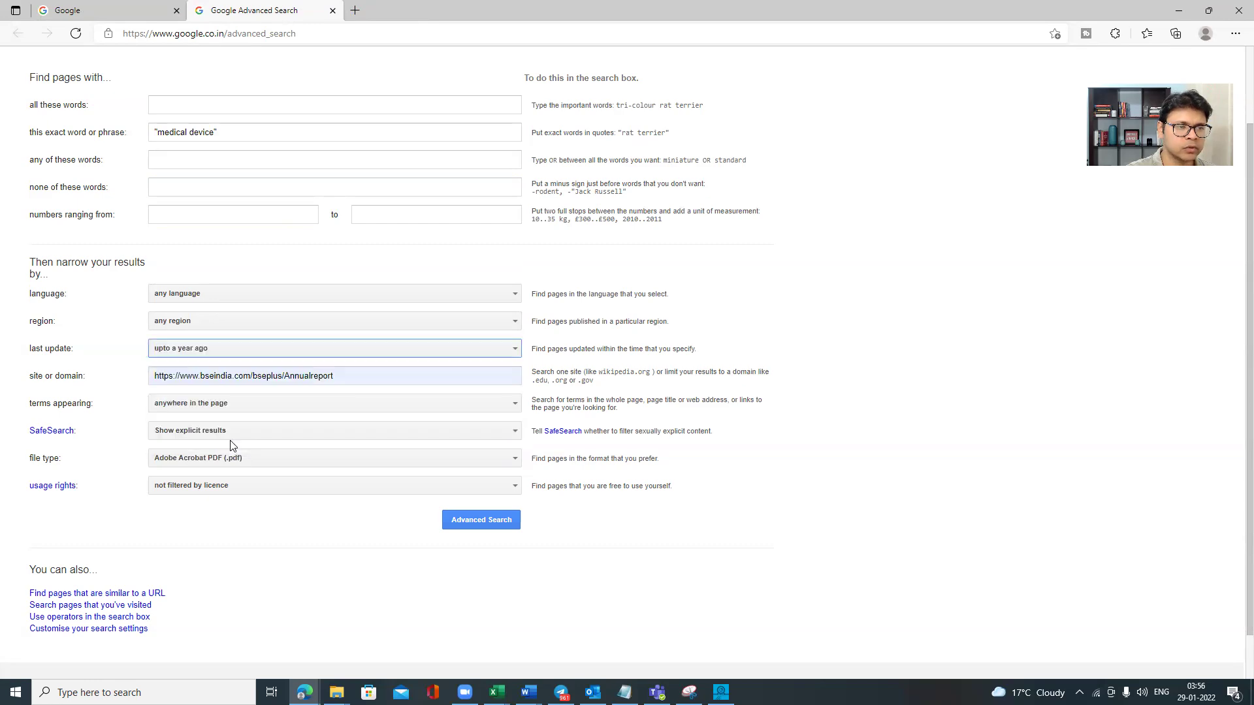
- Run the advanced search and open the "p IYMED - BSE" report in a new tab for viewing
click(474, 521)
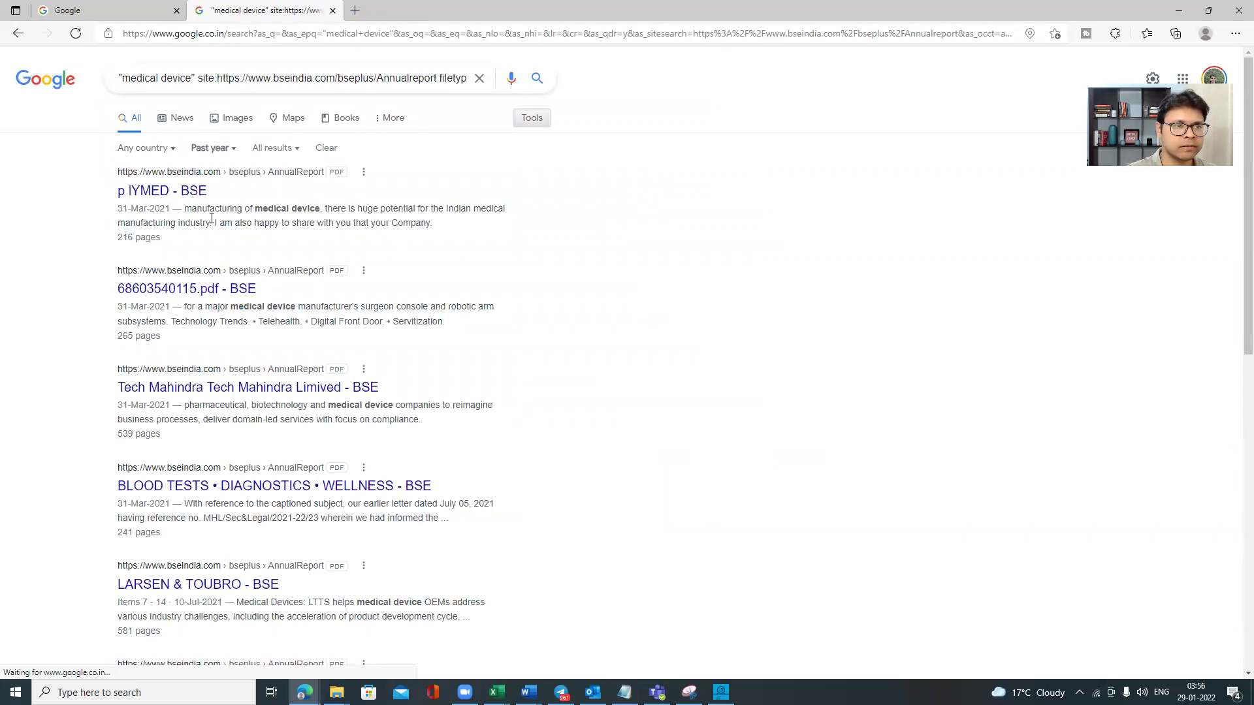
right_click(156, 198)
click(180, 205)
click(407, 8)
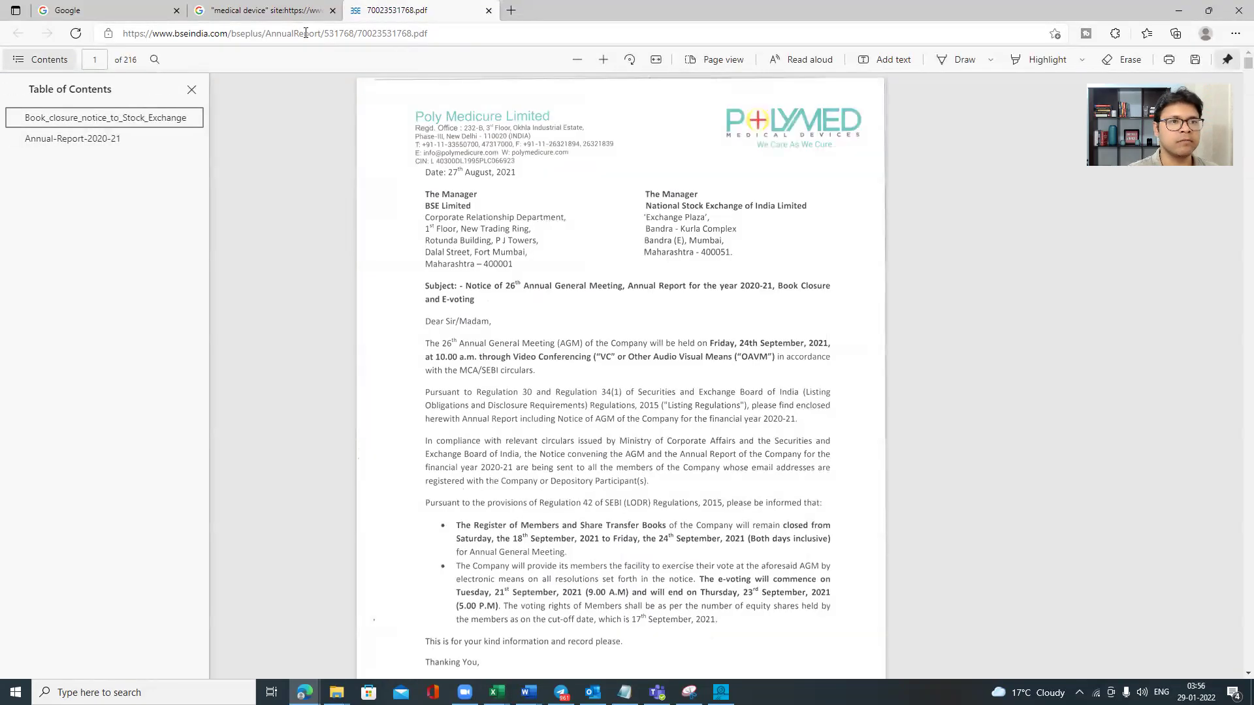
- Open the 68603540115.pdf, Tech Mahindra and "BLOOD TESTS • DIAGNOSTICS • WELLNESS" results in new tabs, and review the remaining search results
click(285, 9)
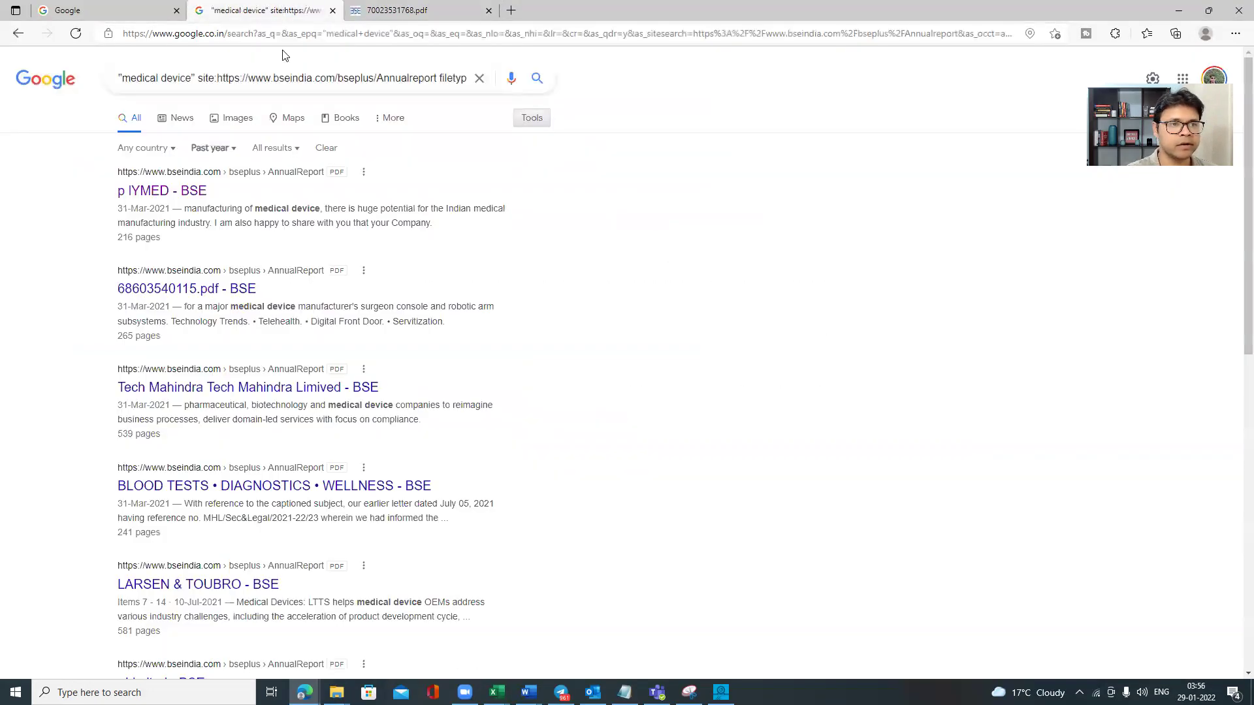
right_click(234, 291)
click(279, 296)
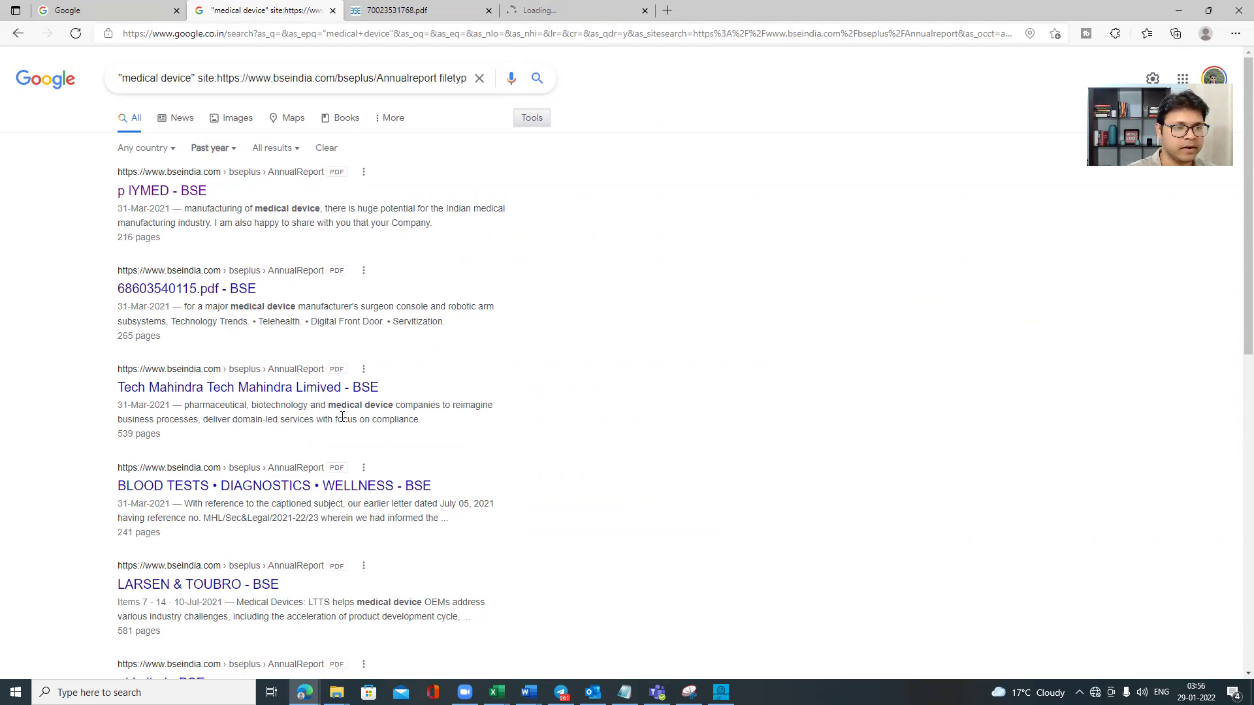
right_click(300, 392)
click(351, 402)
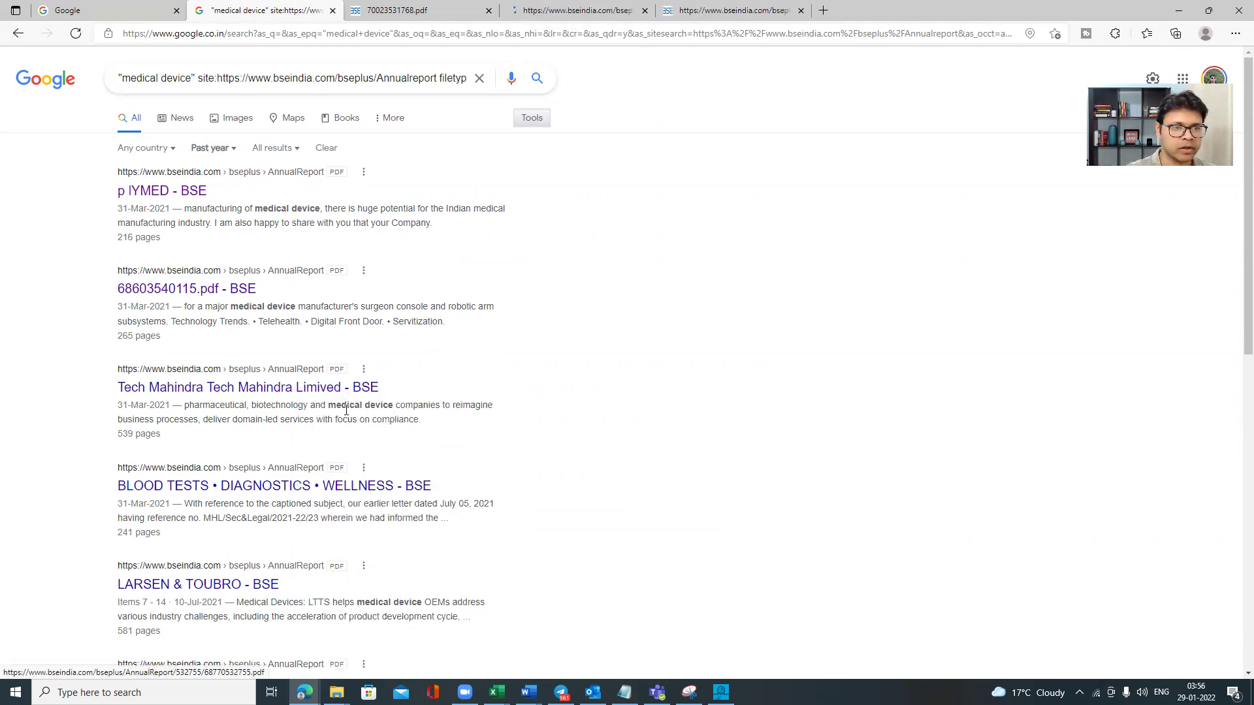
scroll(365, 441, down, 1)
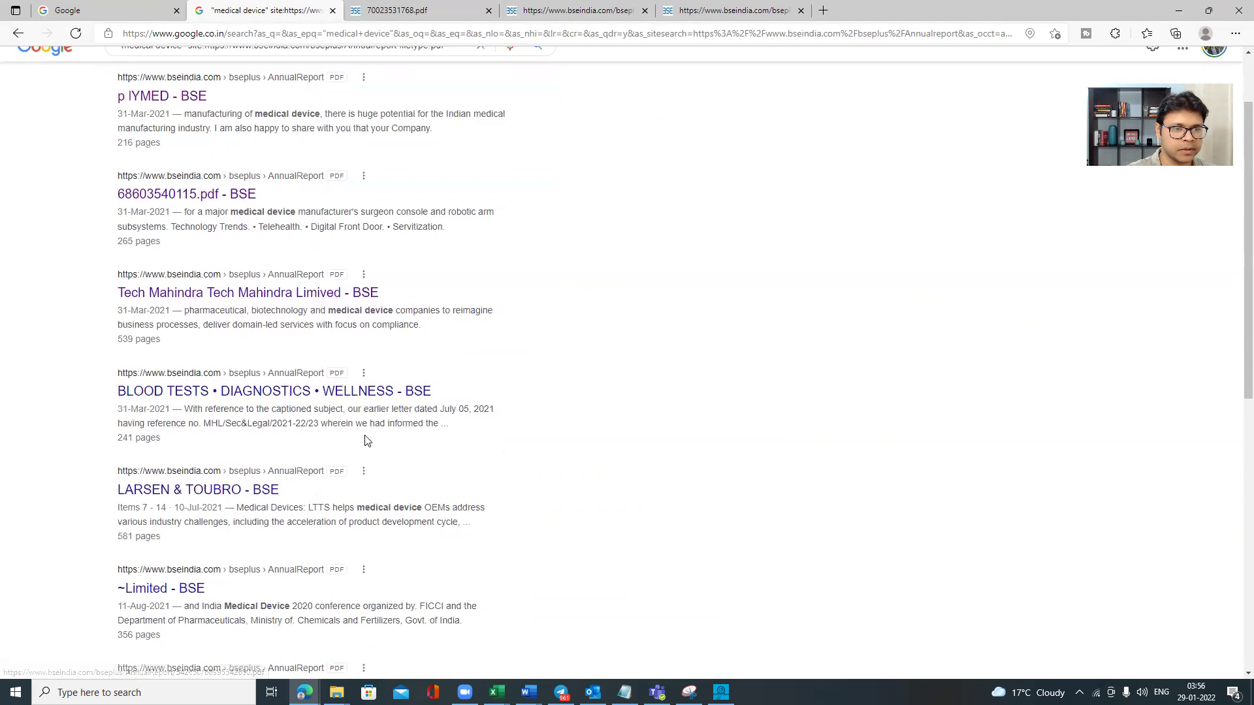
right_click(314, 397)
click(340, 406)
scroll(321, 333, down, 2)
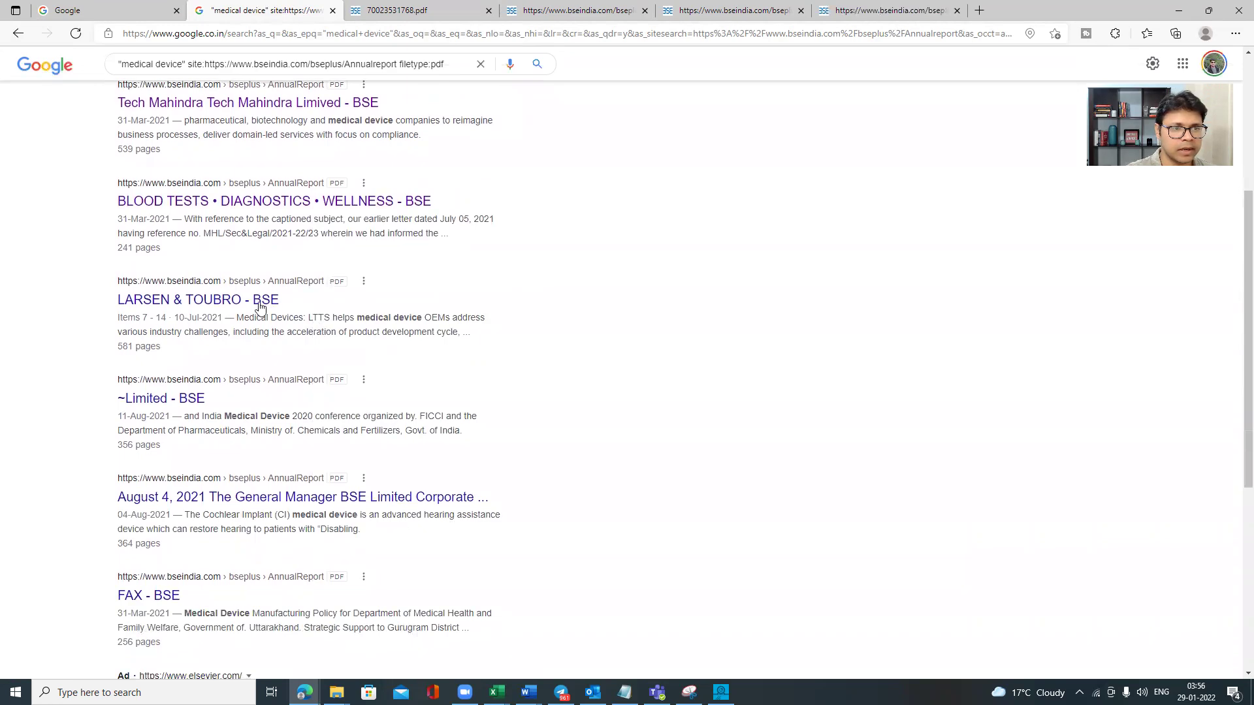
scroll(373, 320, down, 3)
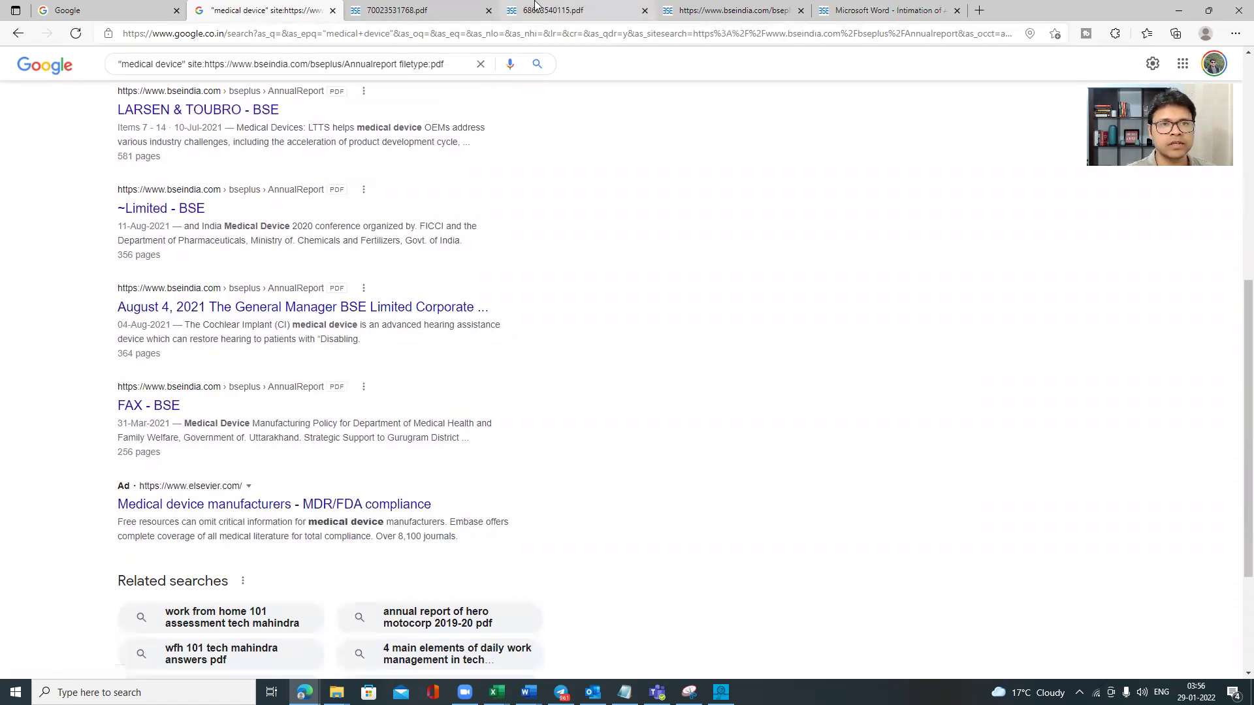
- Check the first pages of the opened Poly Medicure, L&T Technology Services and Tech Mahindra annual reports to identify each company
click(574, 11)
click(403, 7)
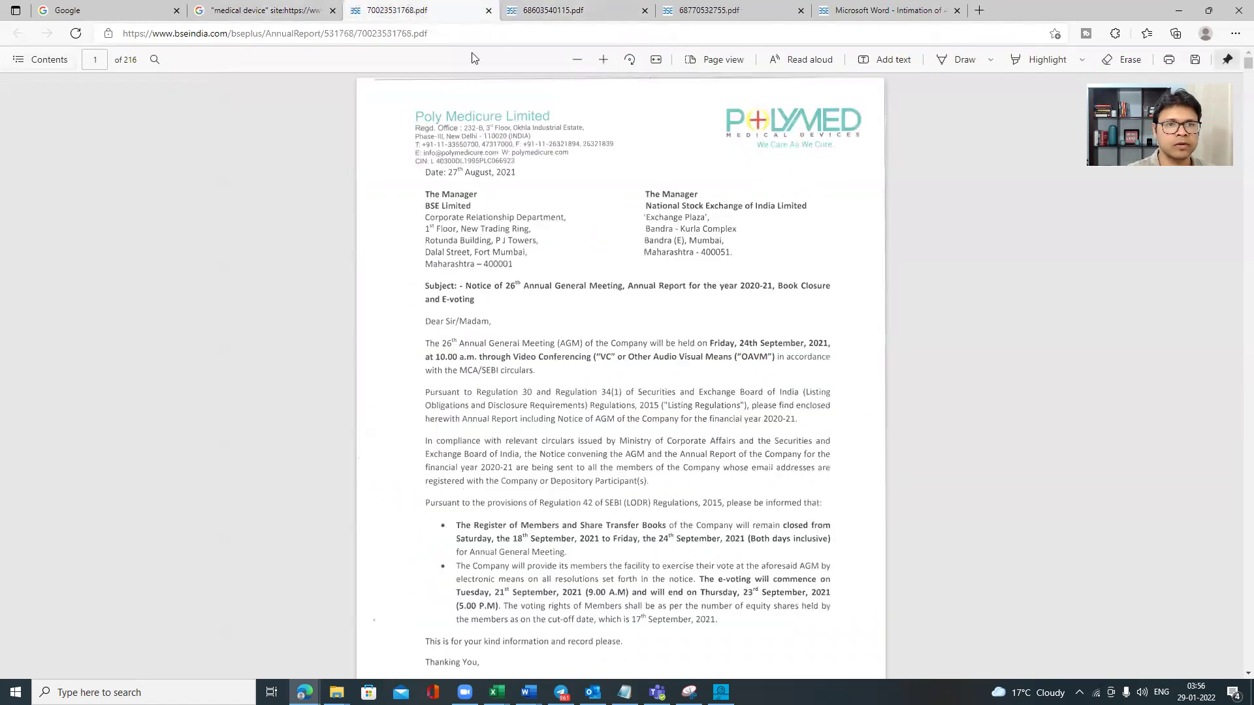
click(555, 11)
click(676, 11)
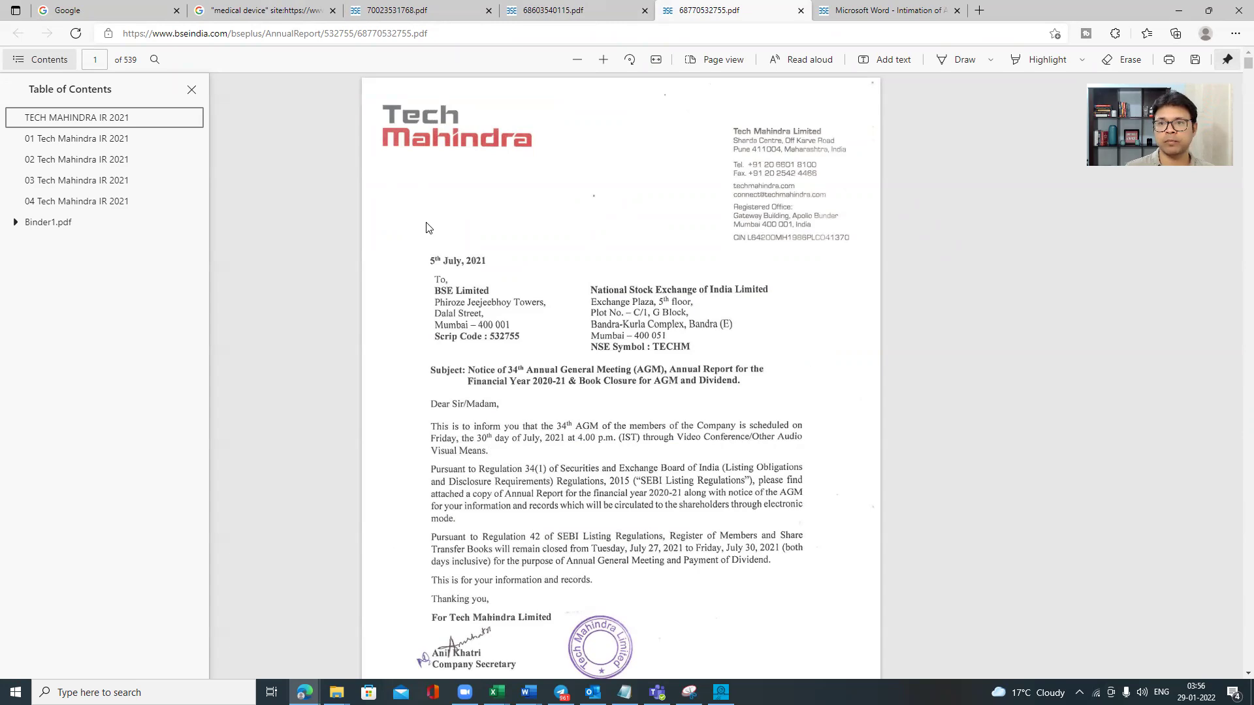
click(412, 11)
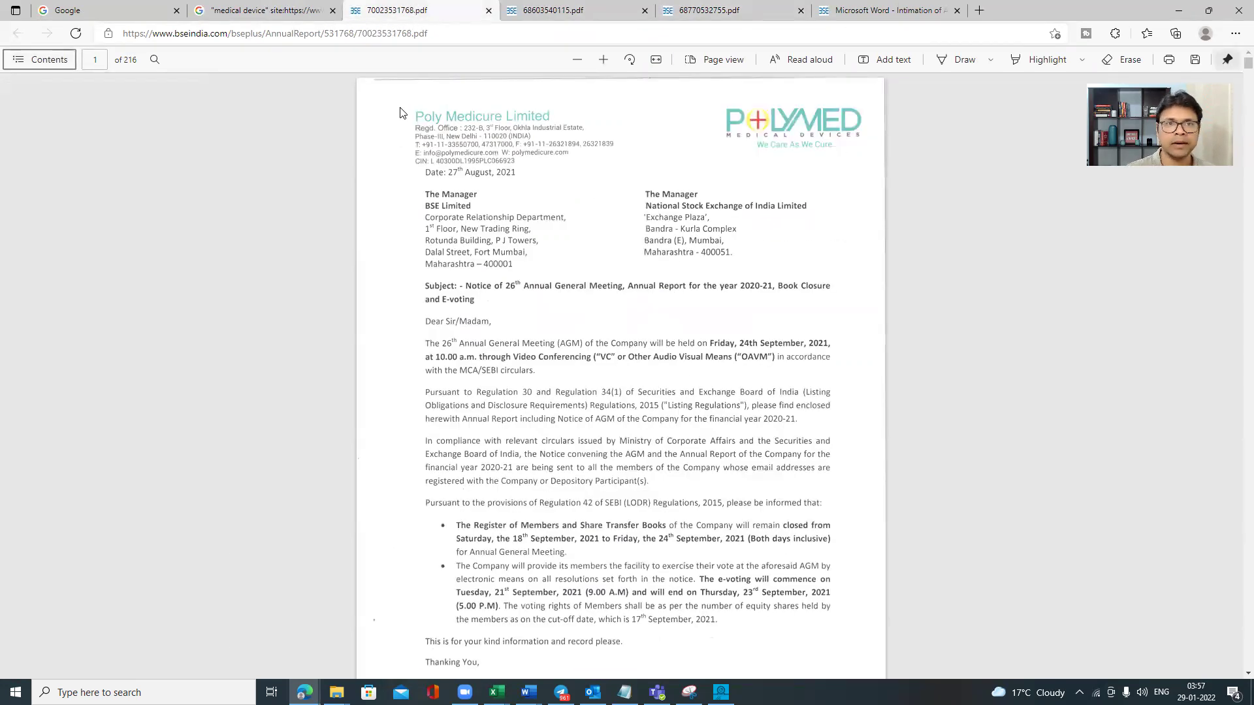
click(548, 10)
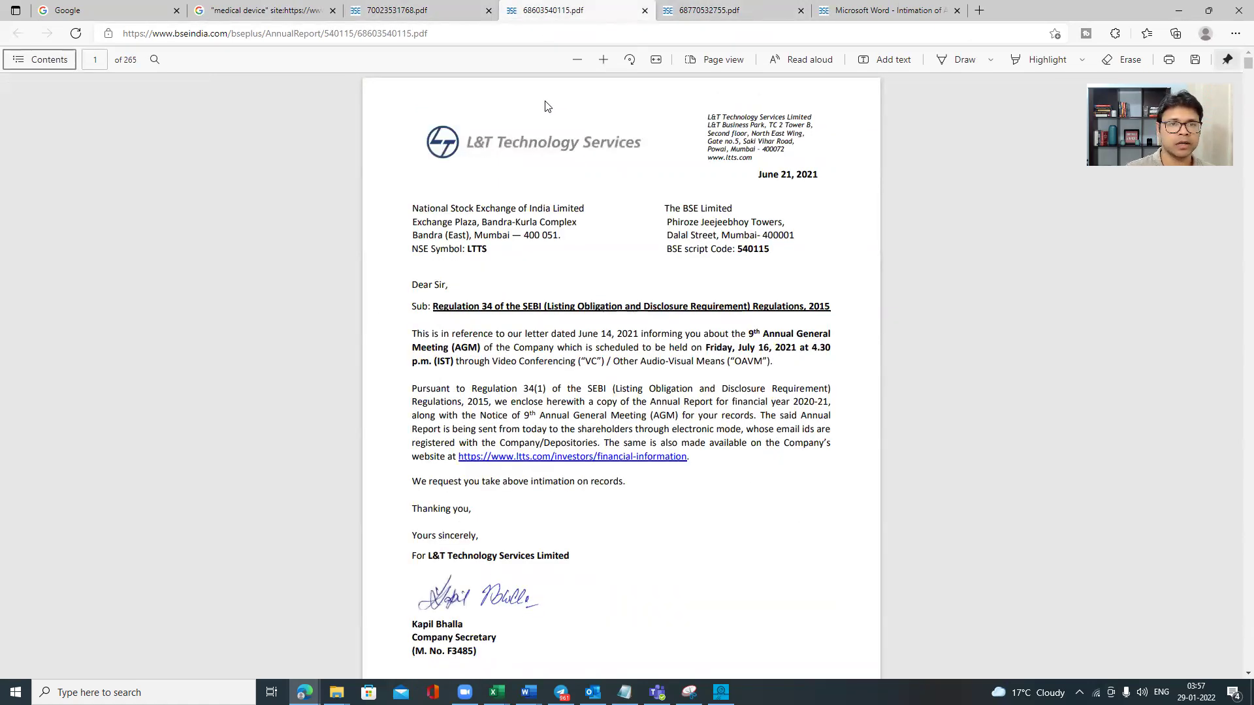
click(751, 9)
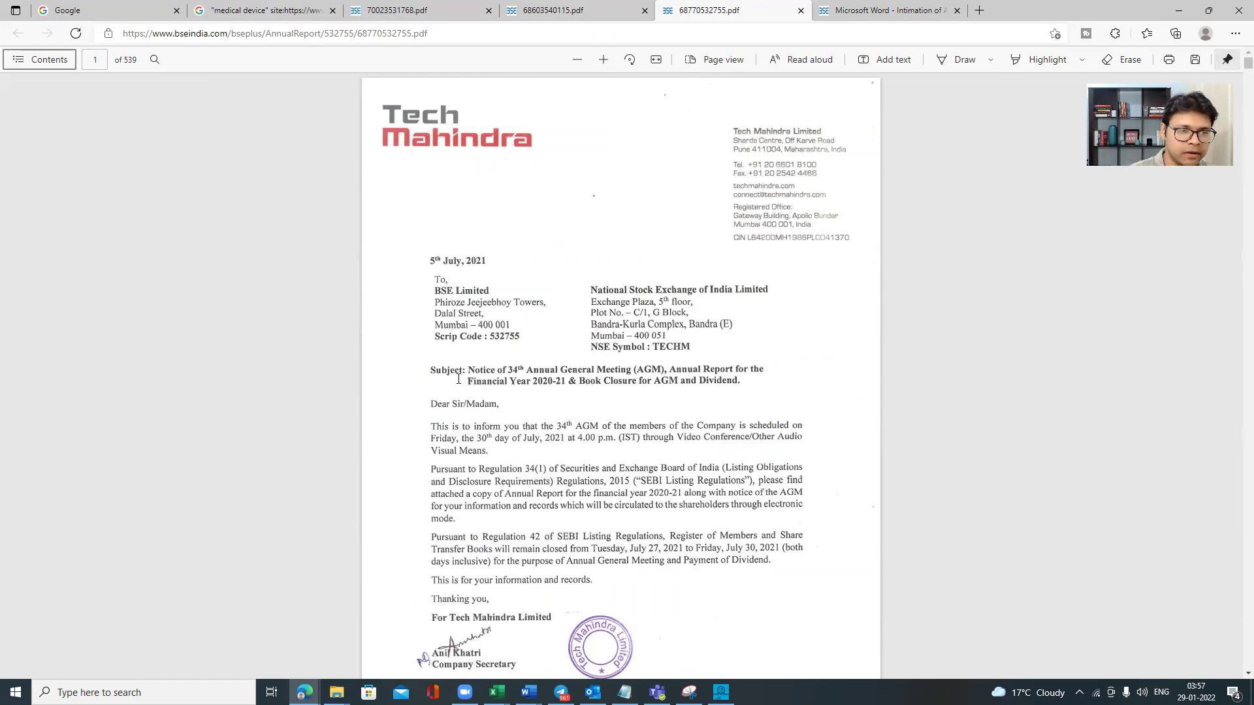
- Switch to the other browser window containing the bseindia search and bring up the Finsight AI page
click(303, 692)
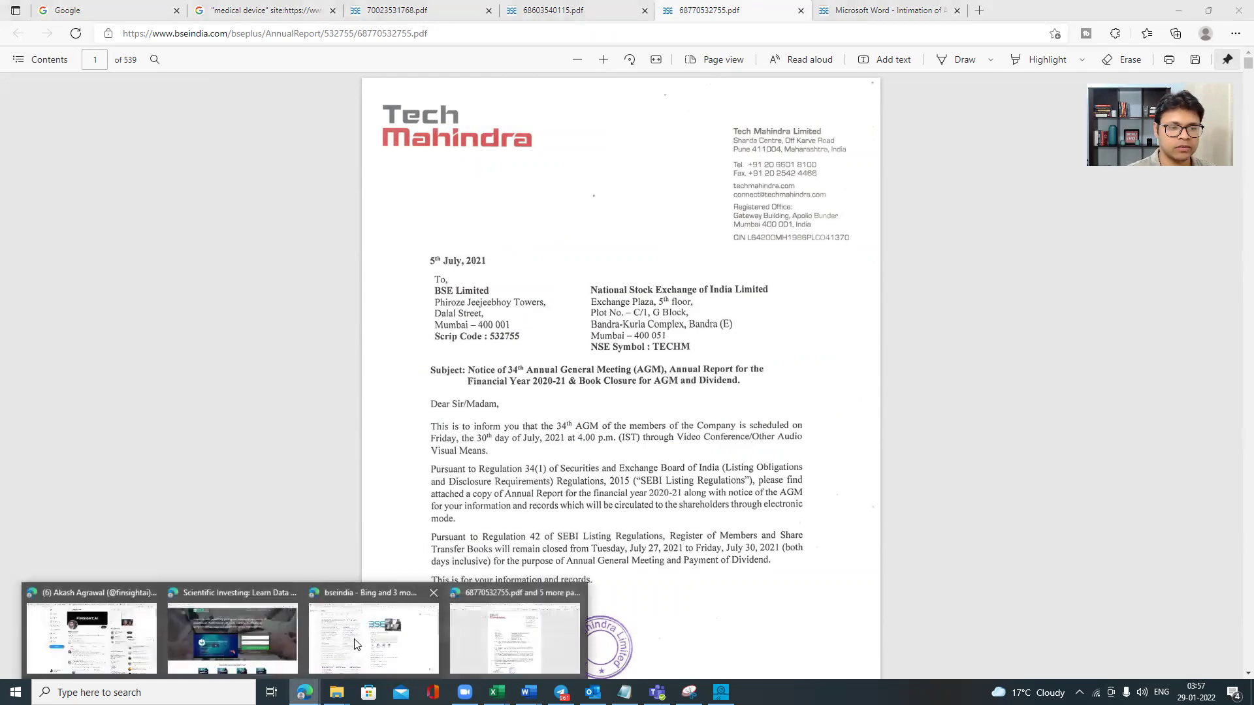
click(375, 628)
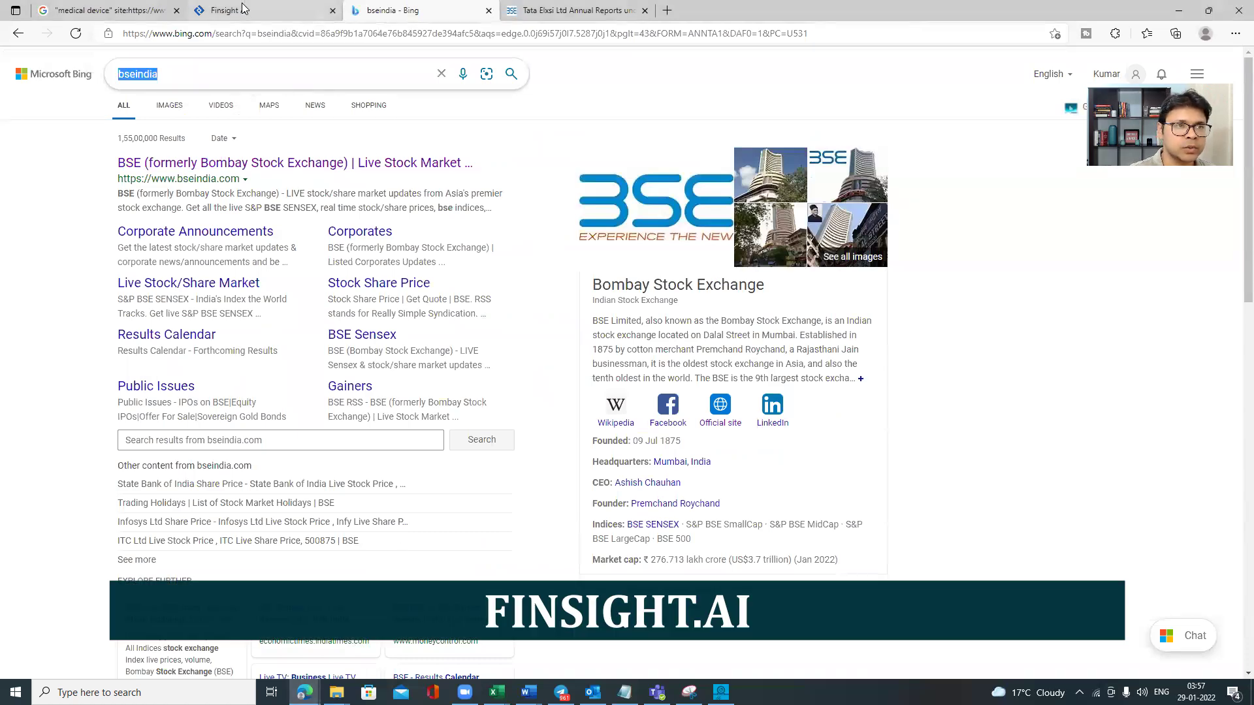
click(245, 9)
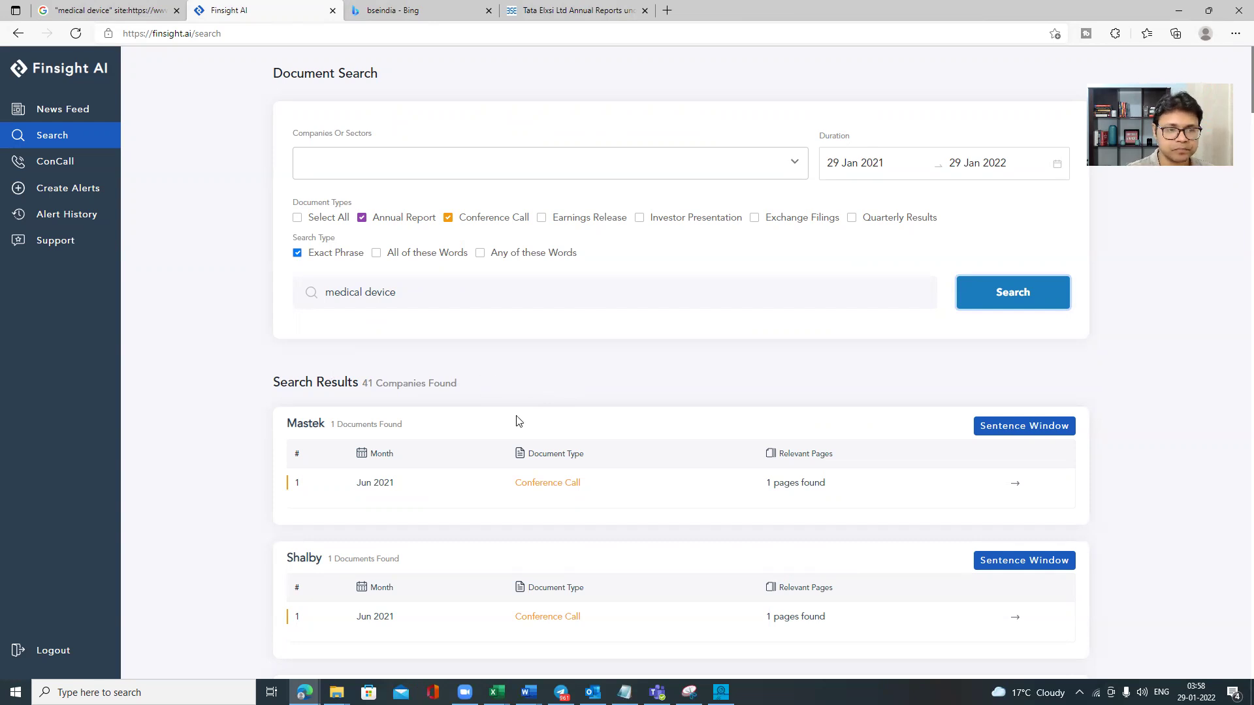
- Examine the "medical device" document search results for the companies, document types and relevant pages listed
scroll(516, 419, down, 2)
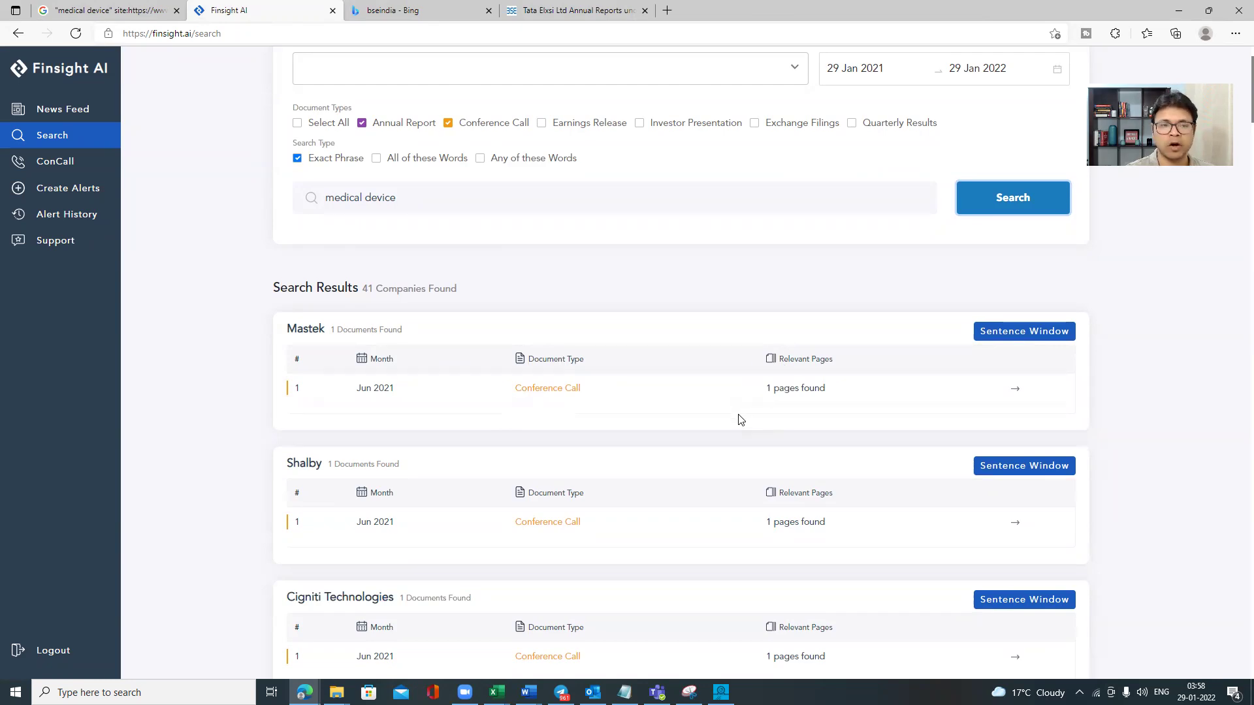
scroll(743, 417, down, 2)
scroll(699, 400, down, 2)
scroll(699, 400, down, 2)
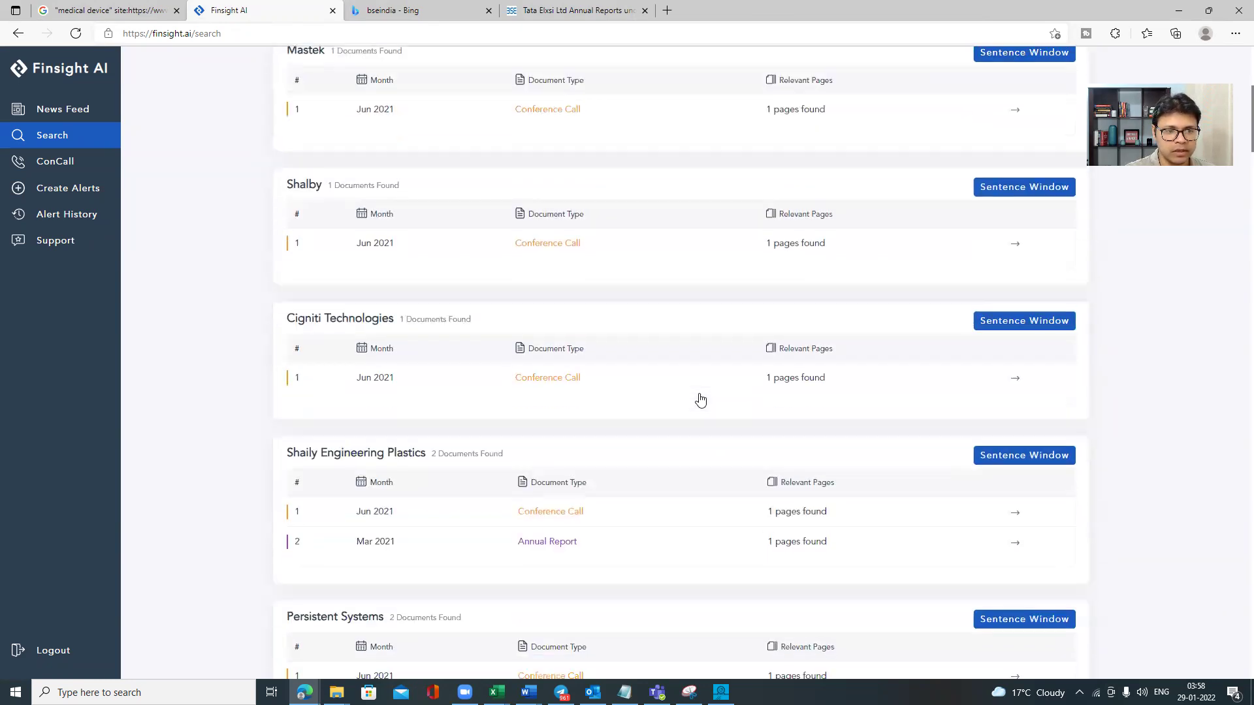
scroll(622, 159, up, 2)
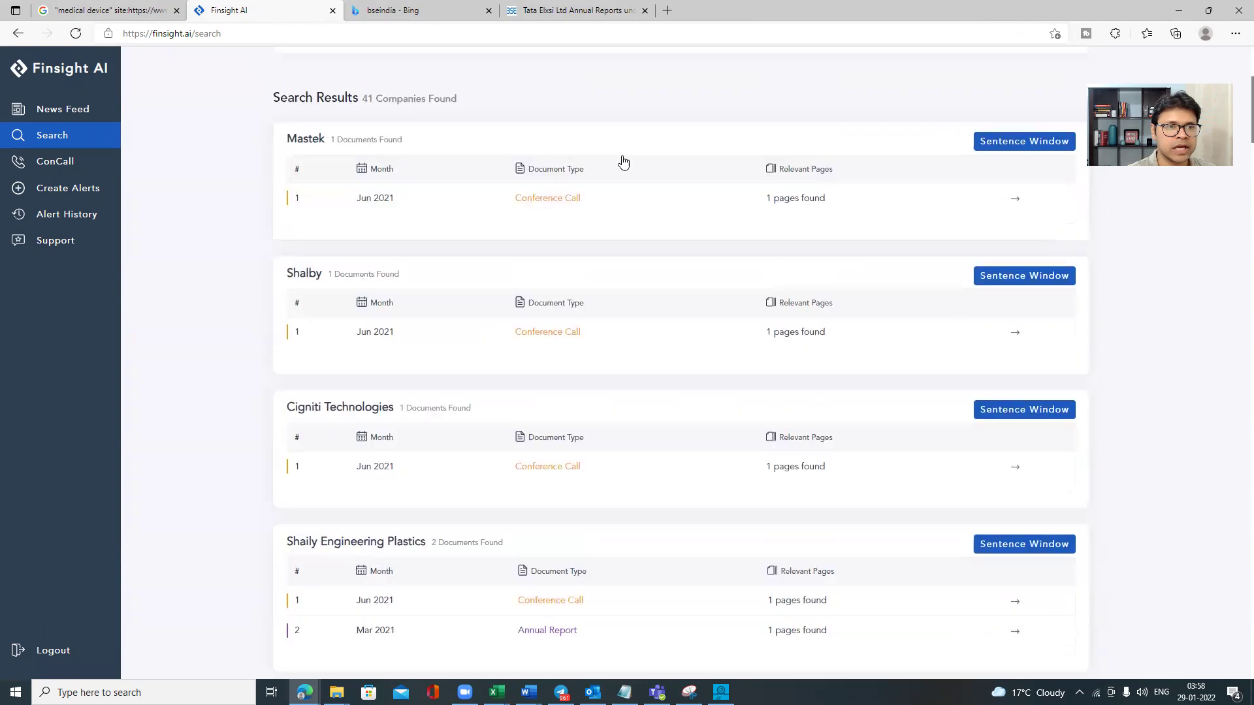
scroll(652, 269, down, 4)
scroll(655, 270, down, 12)
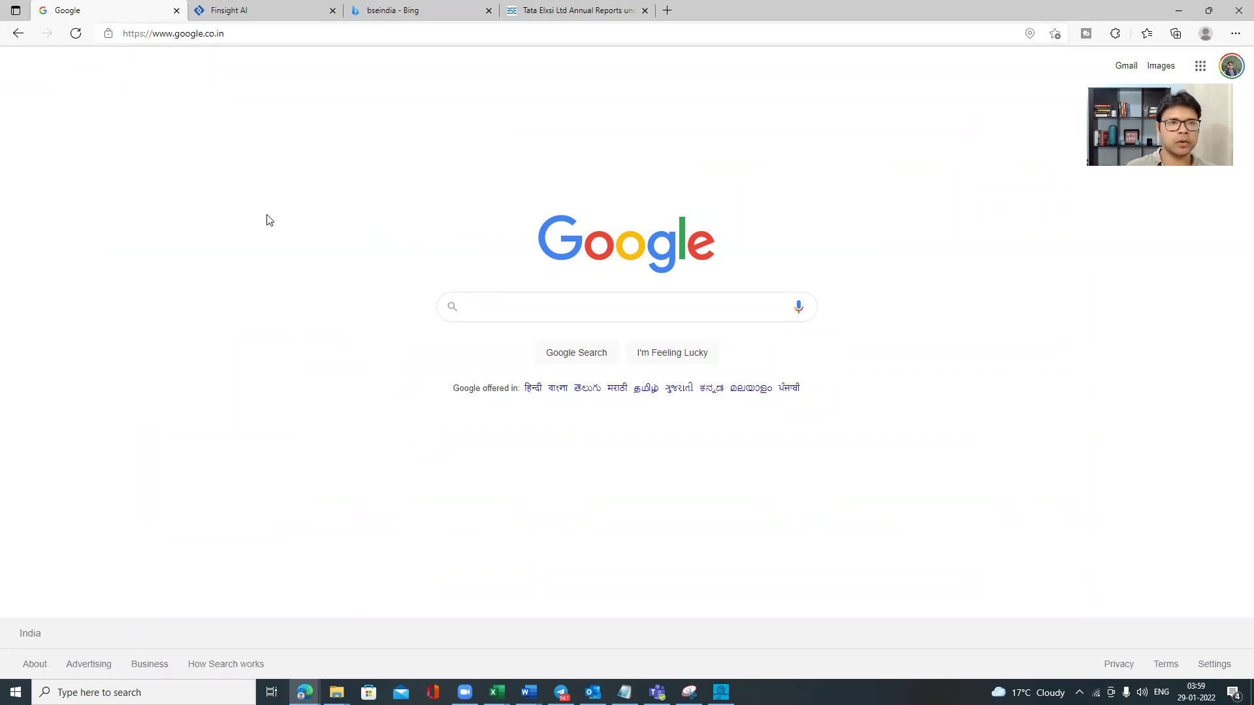
- Search Google for medical device and look over the general results
text(medic)
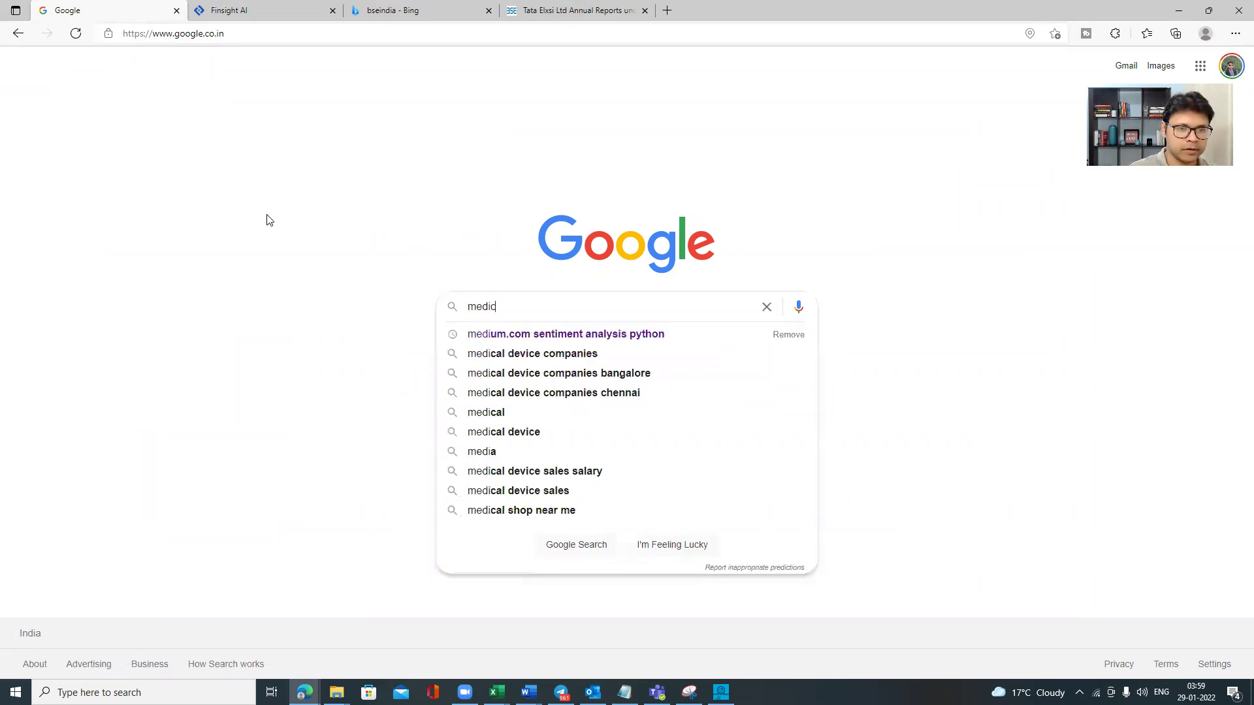
text(al device)
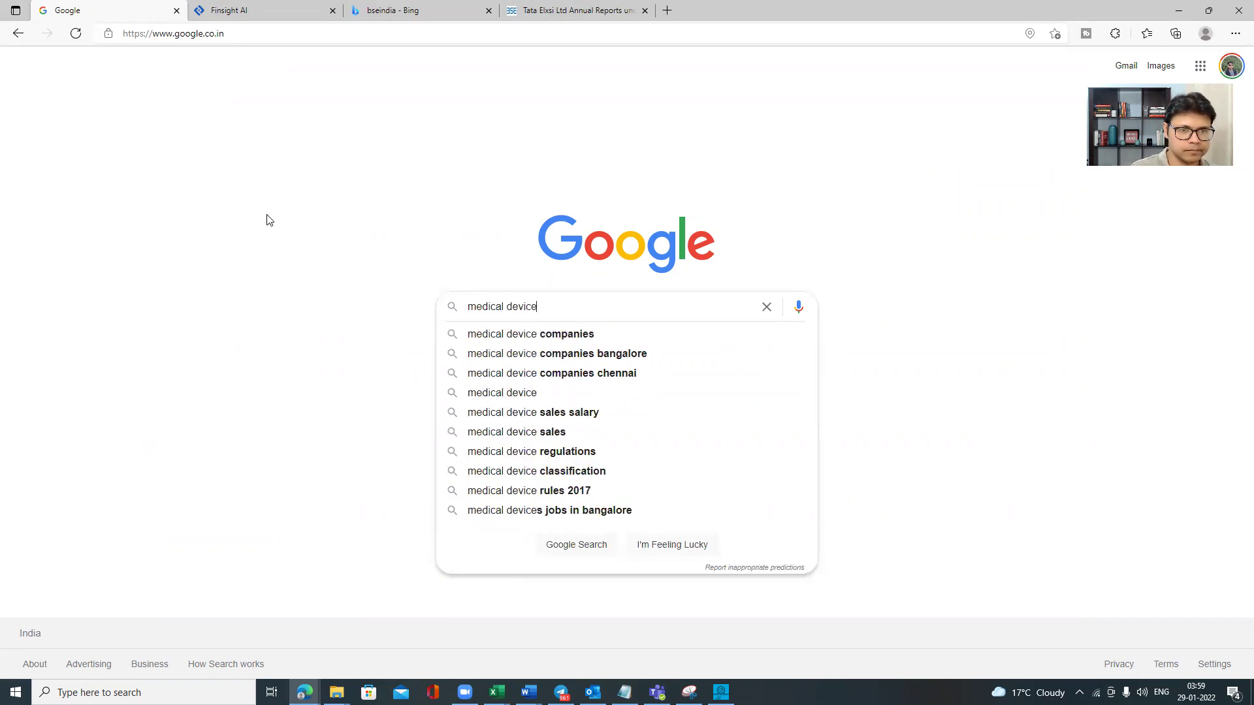
key(Return)
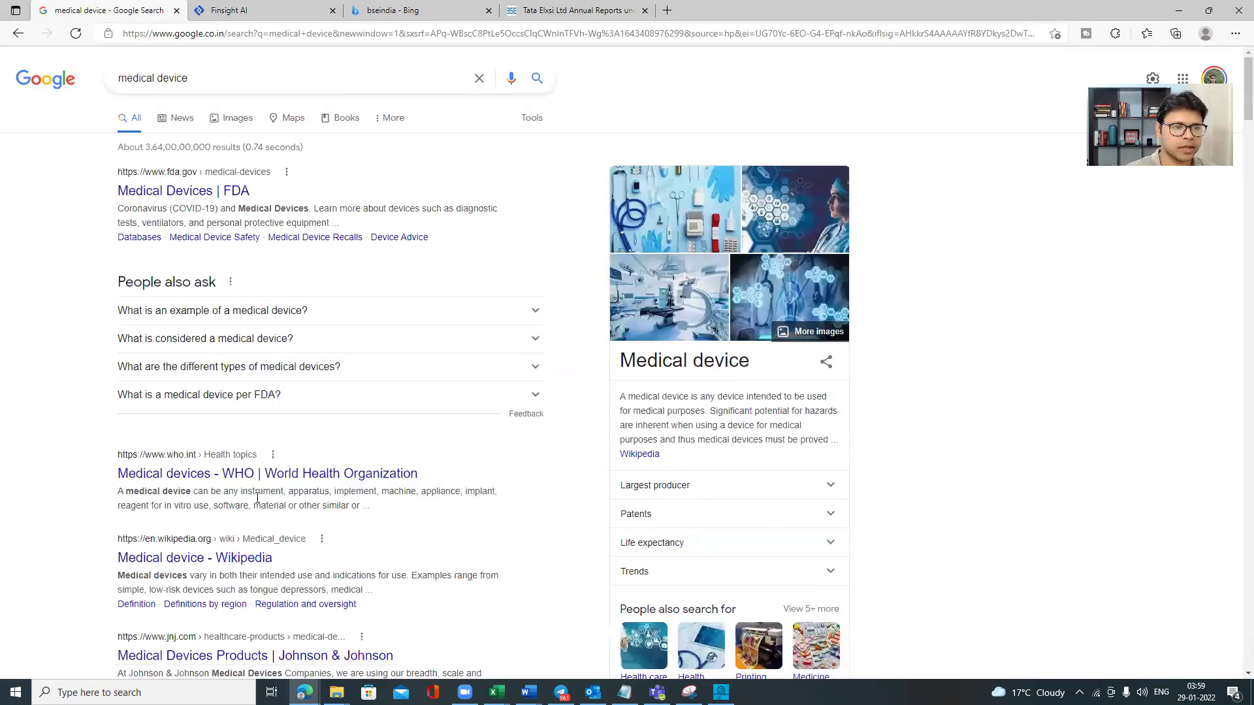
scroll(268, 505, down, 2)
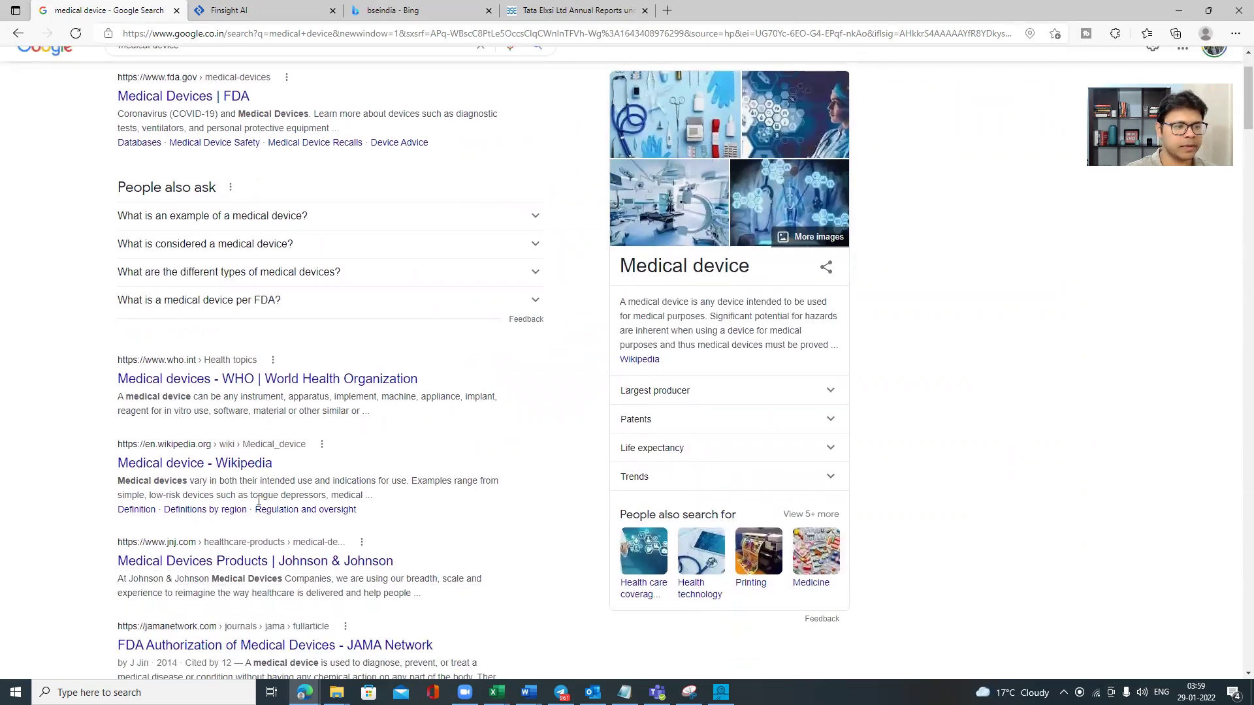
scroll(268, 505, up, 2)
- Refine the Google search to "medical device pdf" and look through the results for industry reports
click(282, 91)
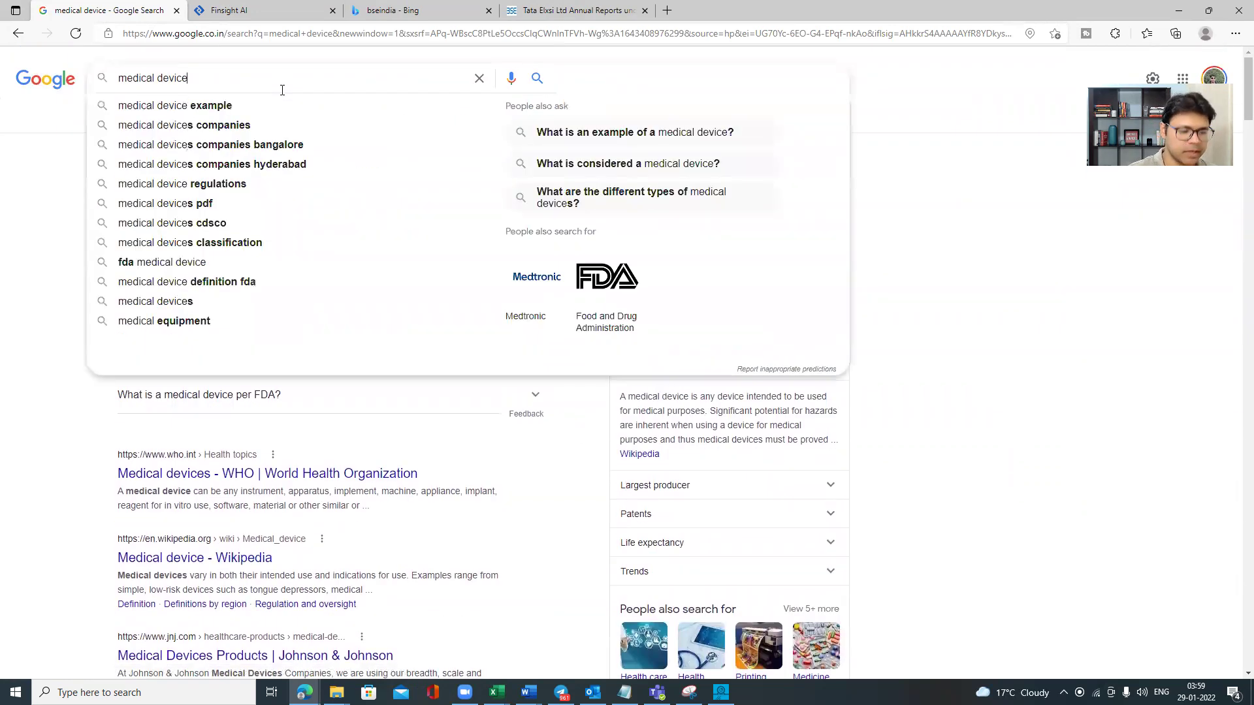
text(pdf)
key(Return)
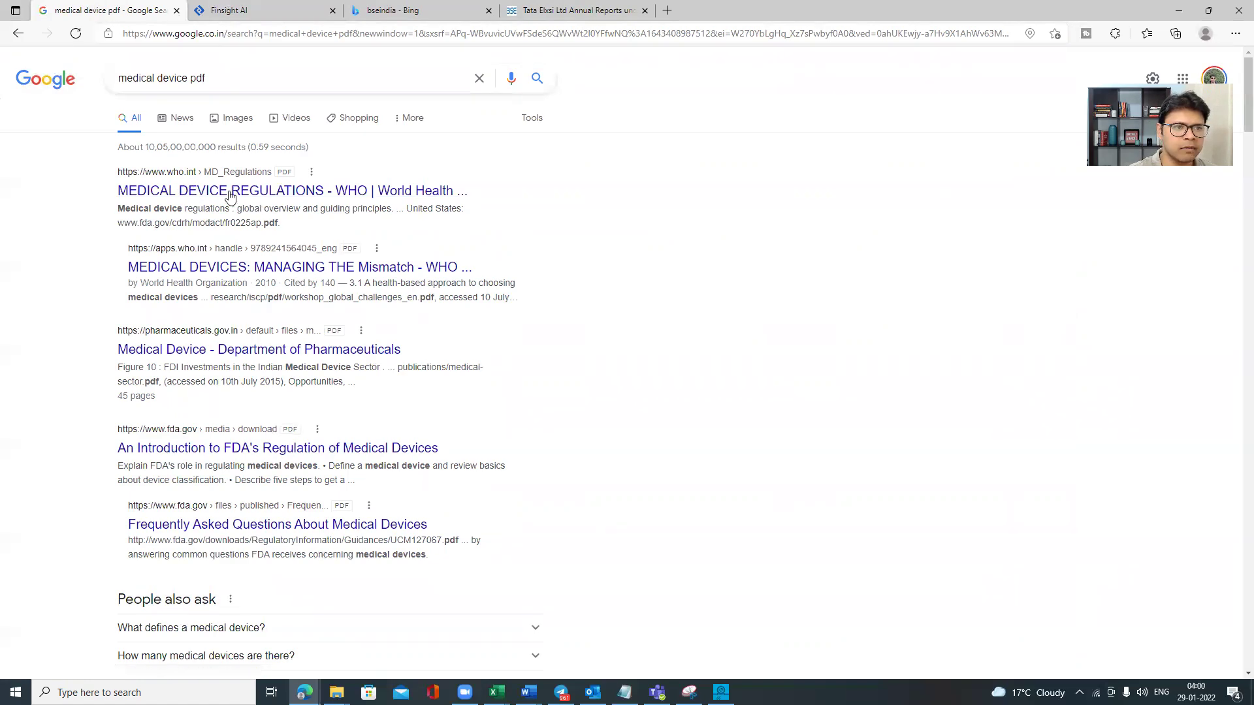
scroll(219, 261, down, 4)
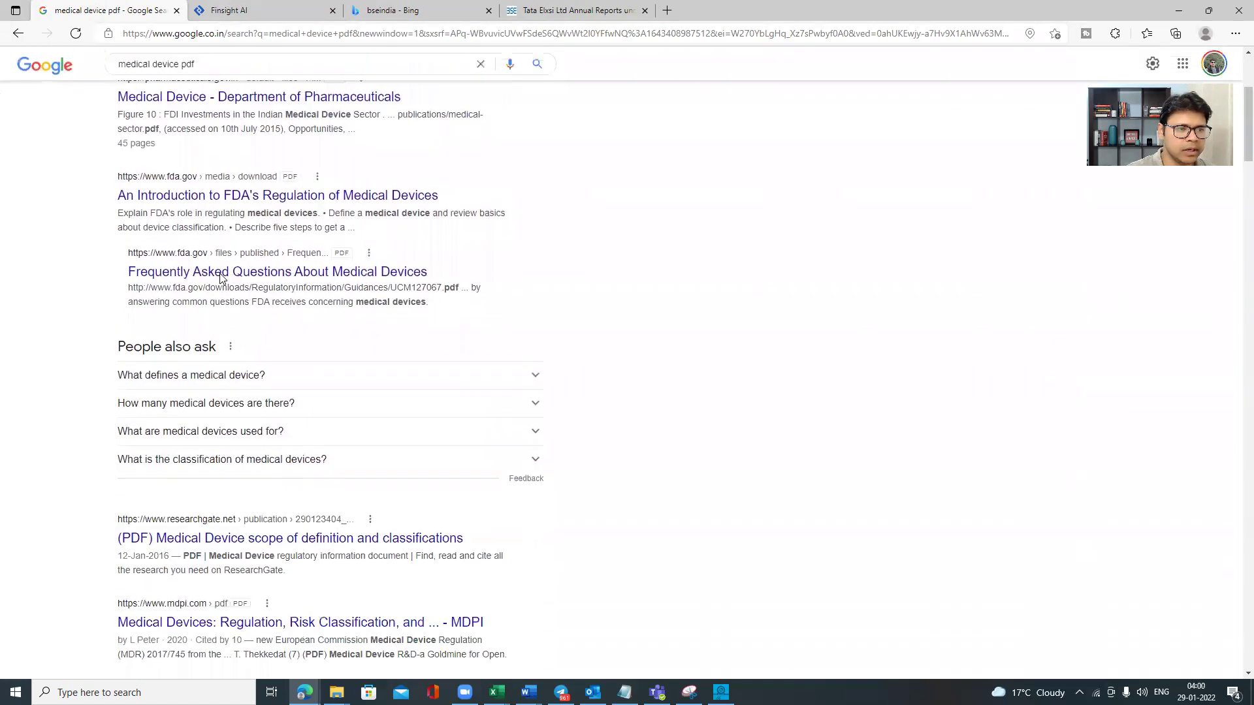
scroll(221, 274, down, 3)
scroll(224, 281, down, 1)
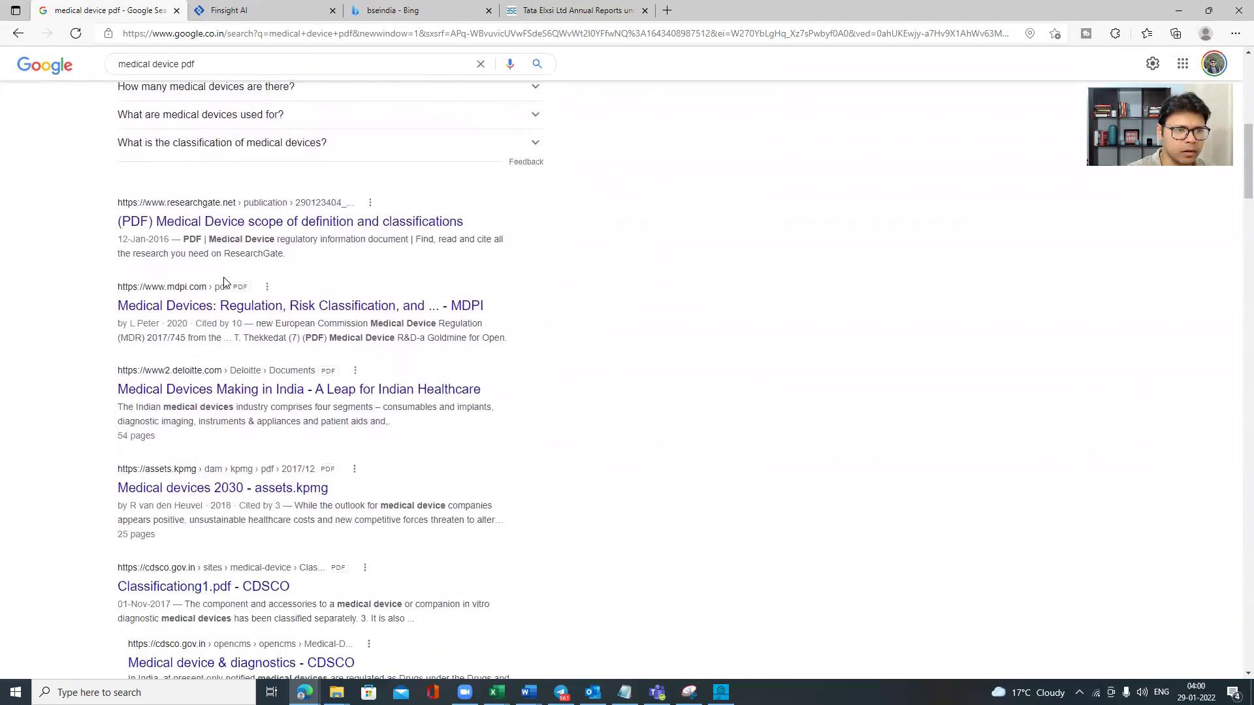
scroll(224, 282, down, 1)
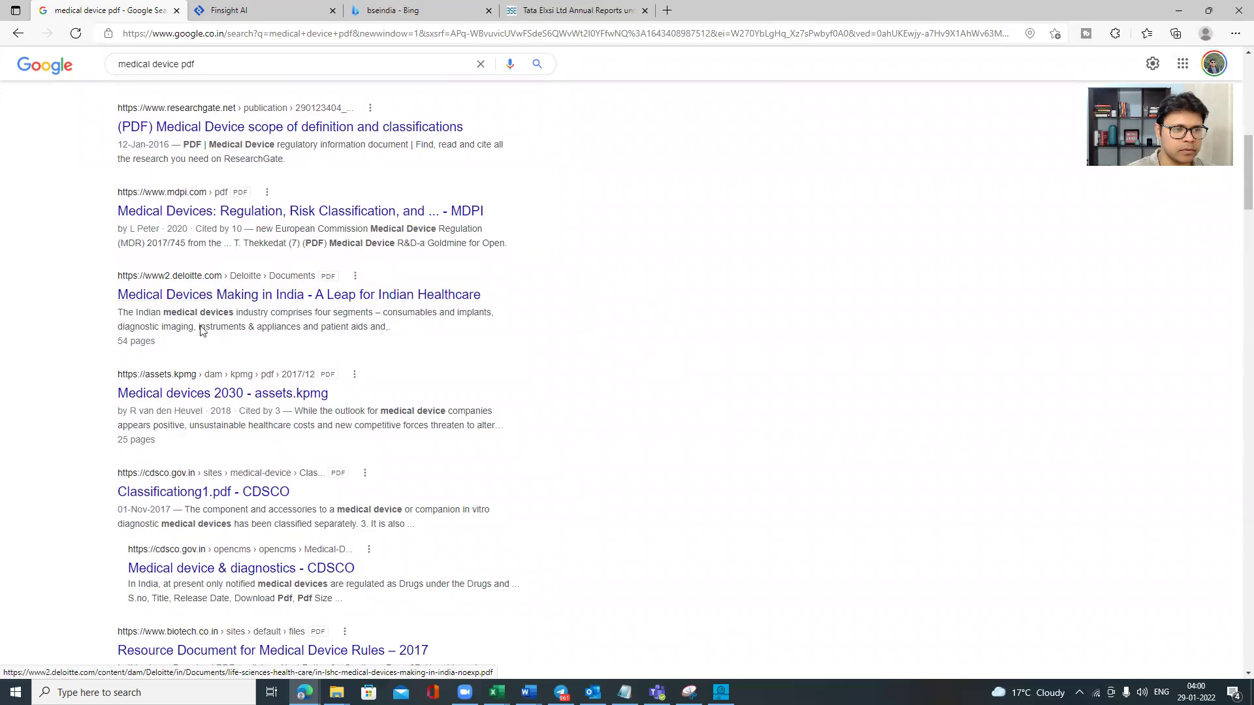
- Open the "Medical devices 2030" KPMG report in a new tab and skim its opening pages before returning to the search results
right_click(173, 397)
click(209, 408)
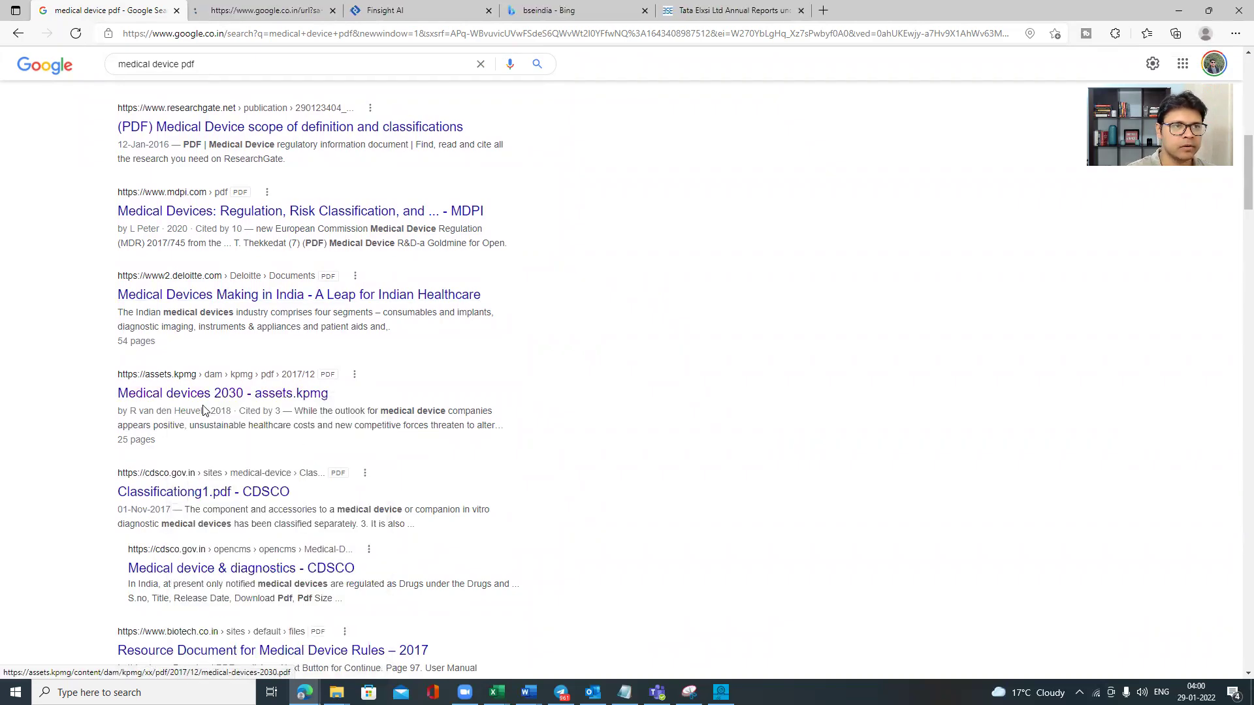
click(273, 7)
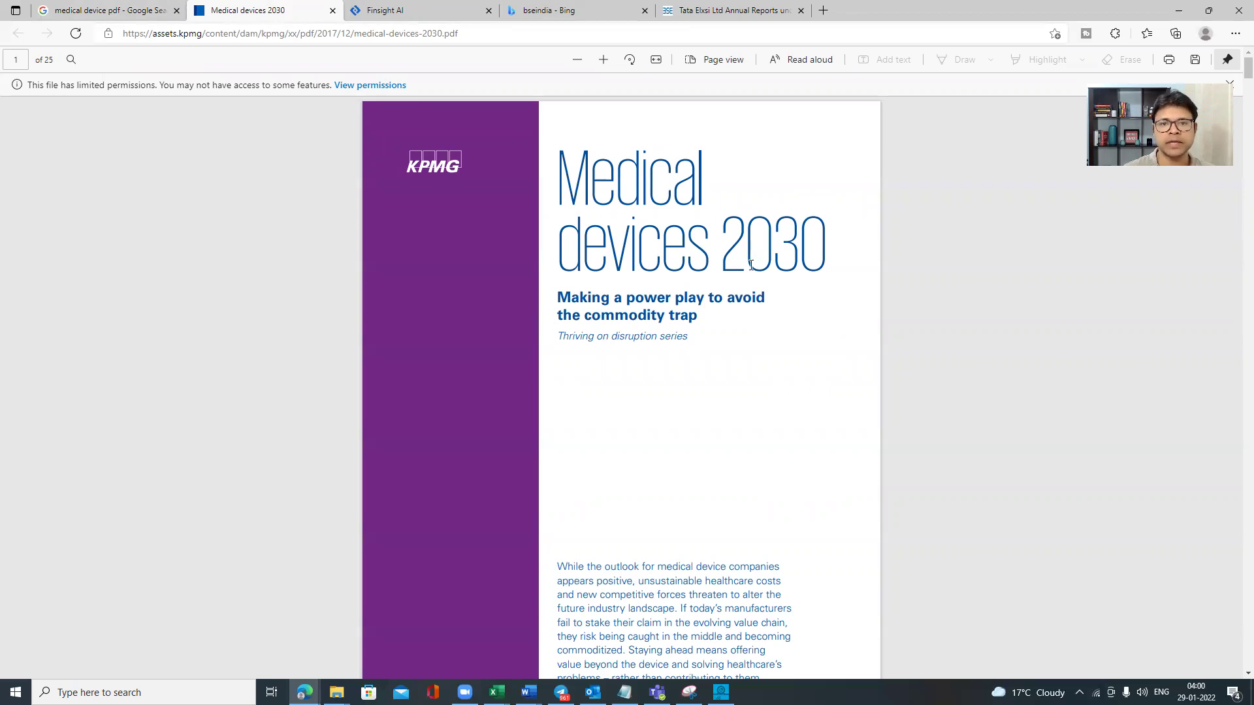
scroll(743, 263, down, 15)
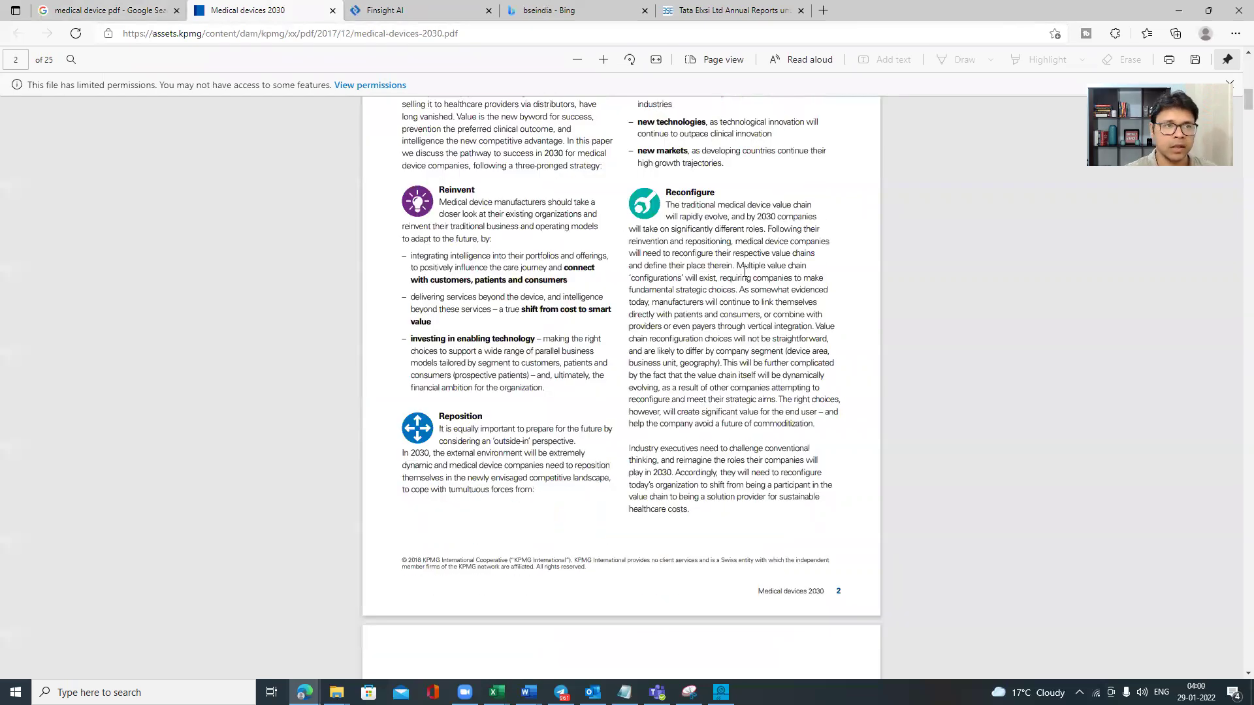
scroll(568, 306, down, 15)
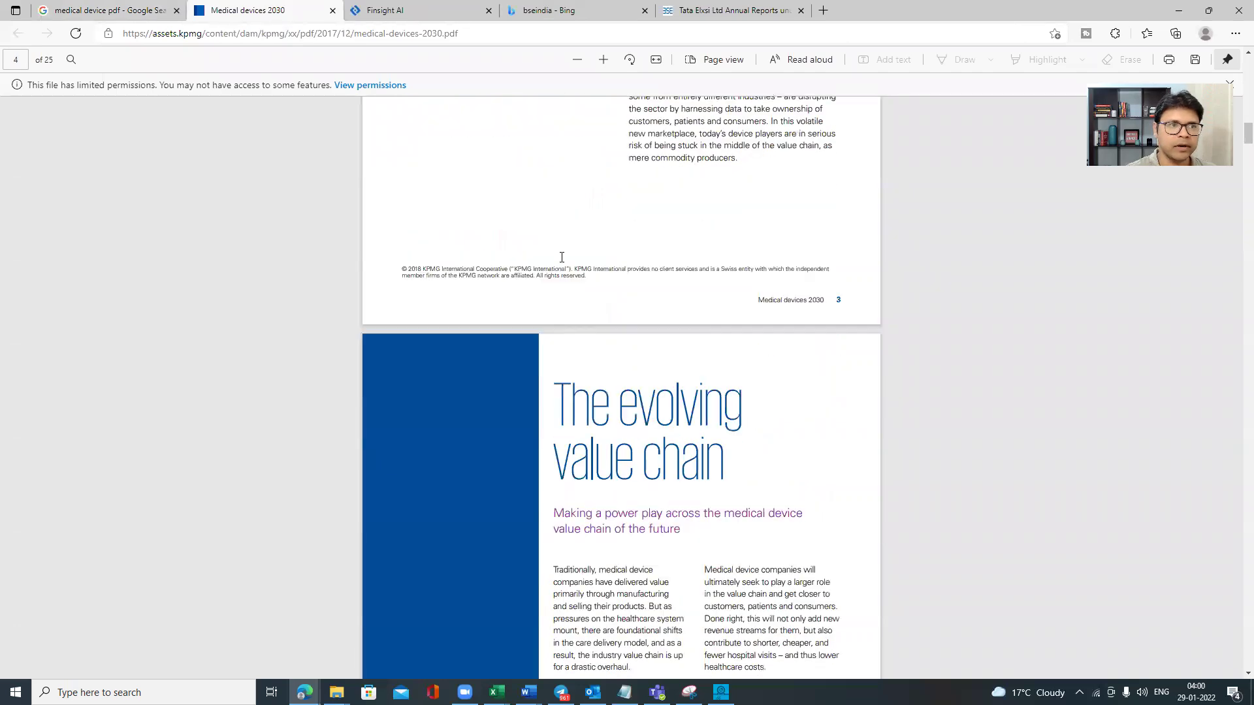
click(136, 10)
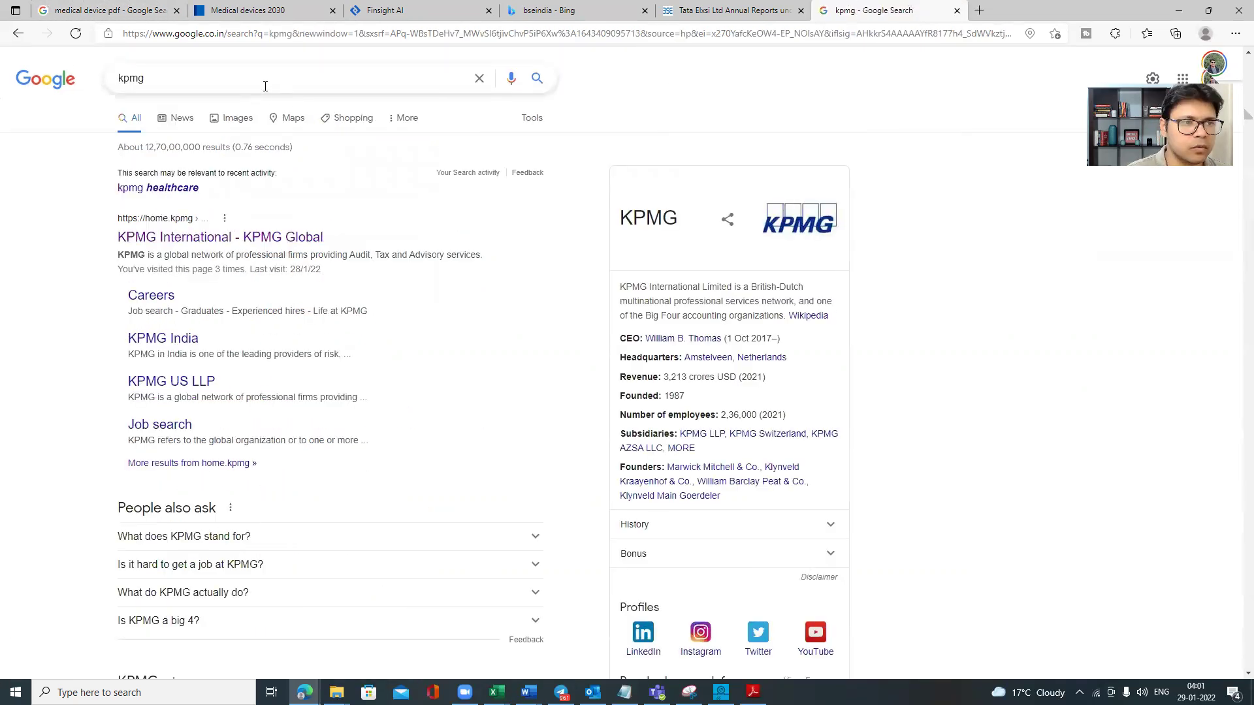
- Clear the "kpmg" query from the Google search box
click(265, 86)
key(BackSpace)
key(BackSpace)
key(BackSpace)
key(BackSpace)
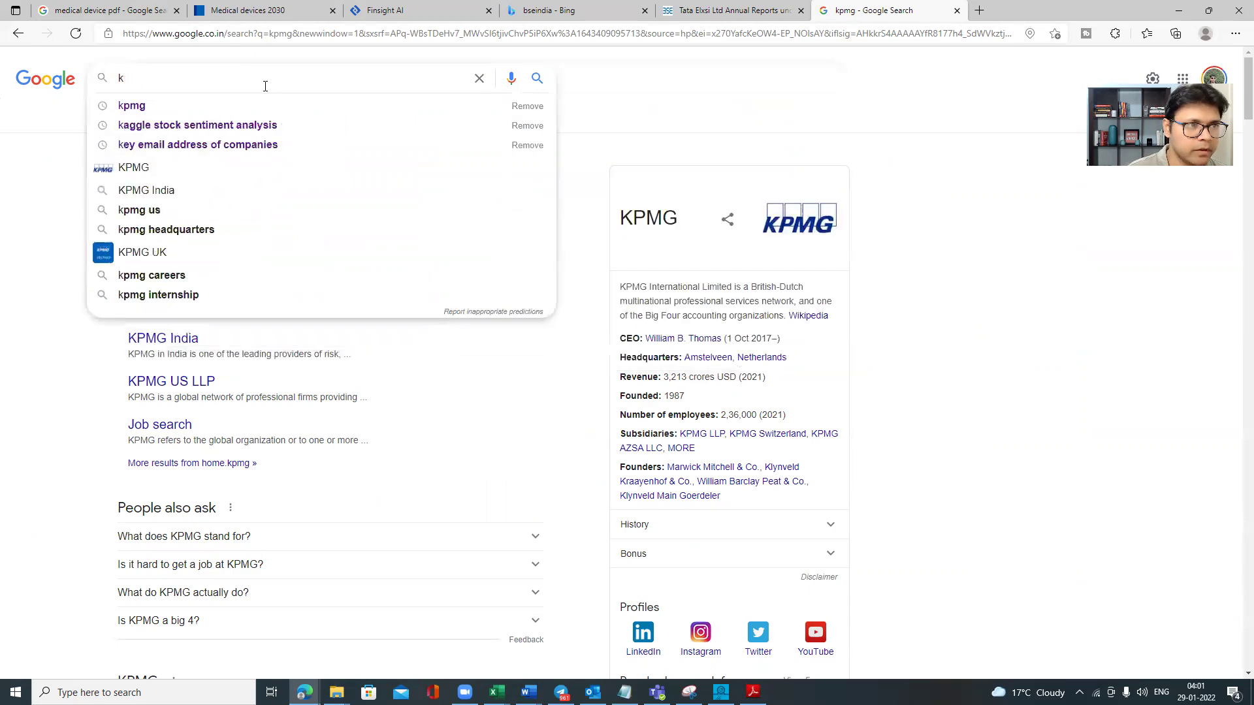
- Go to the Medical devices 2030 PDF and highlight the folder part of its KPMG web address
click(723, 7)
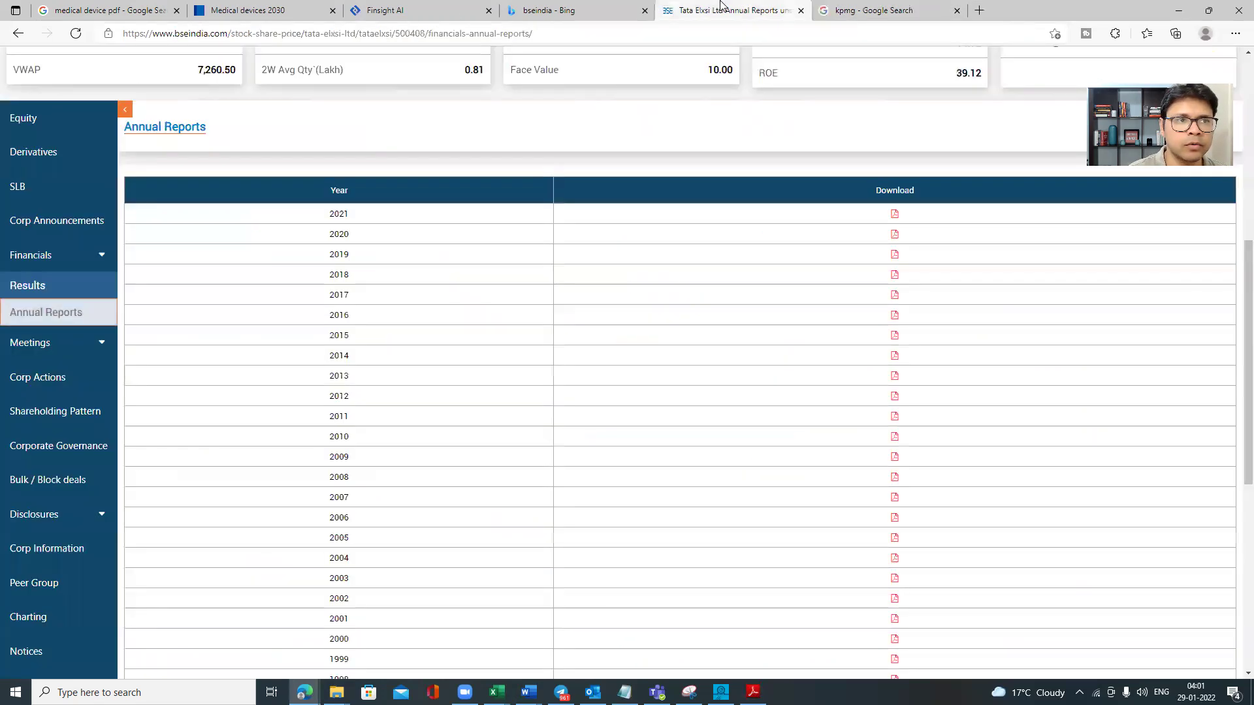
click(278, 19)
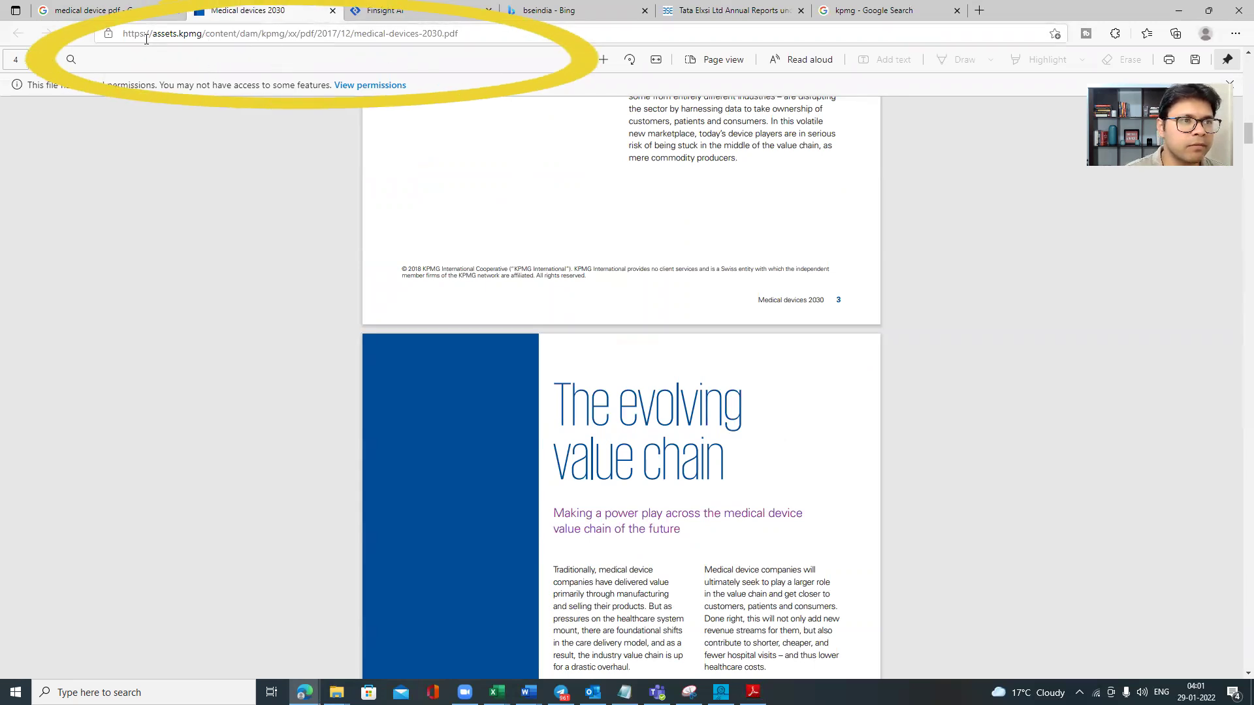
drag(124, 33, 323, 33)
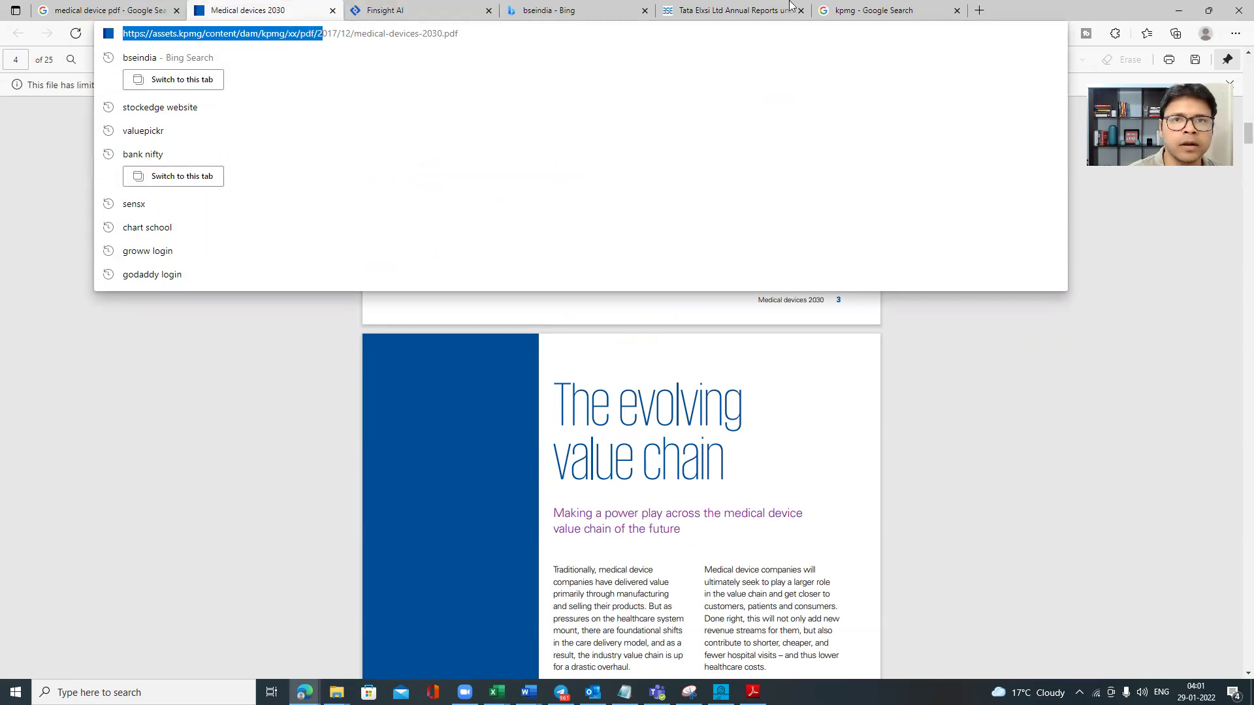
- Return to the KPMG search page and search Google for "kpmg medical device"
click(854, 8)
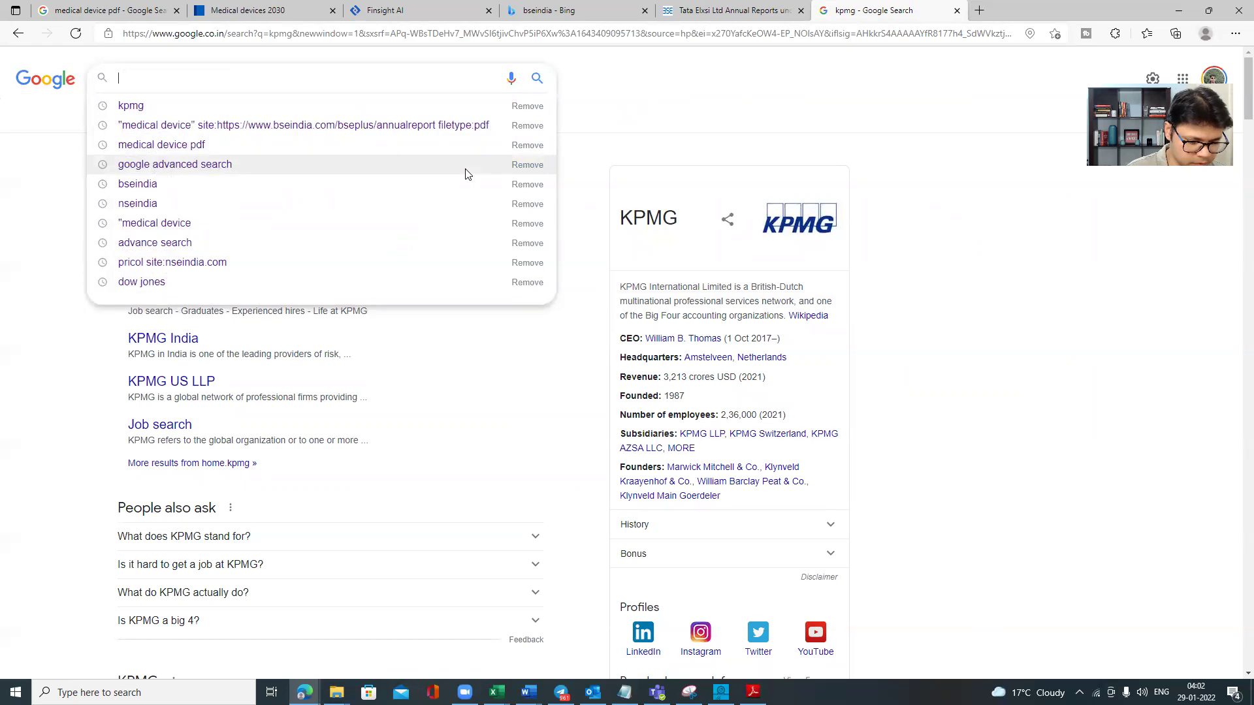
text(kpmg medical d)
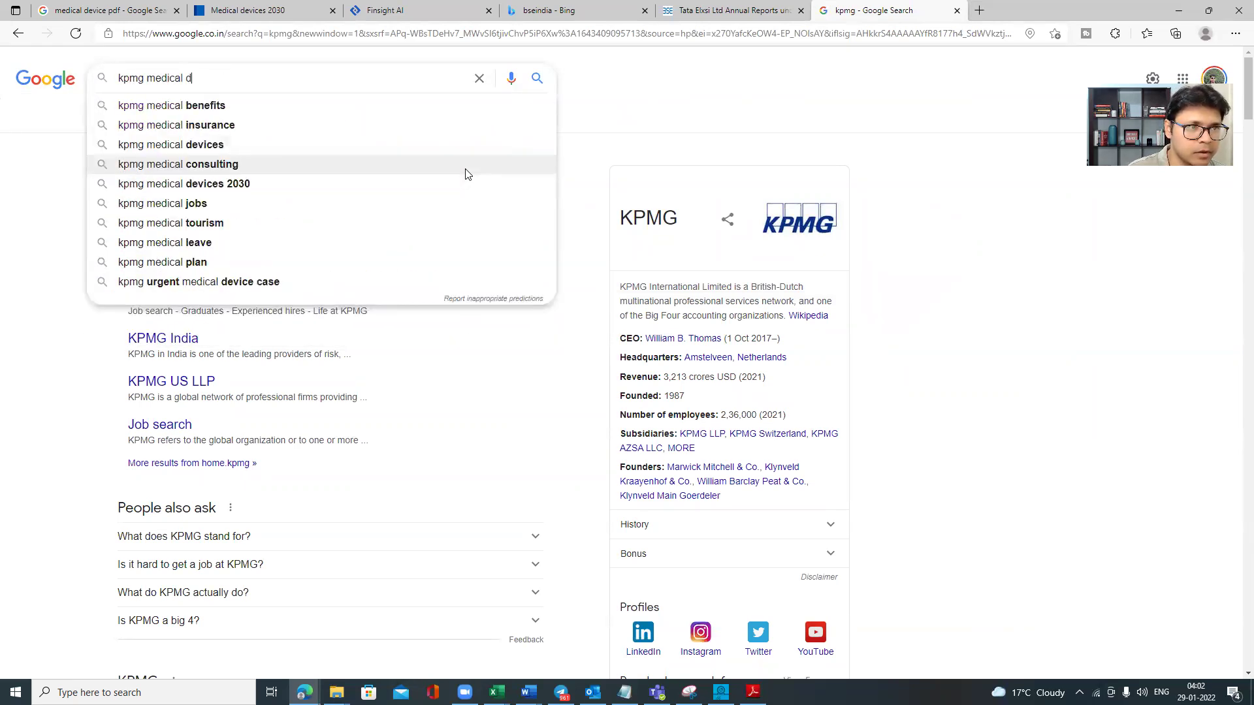
text(evice)
key(Return)
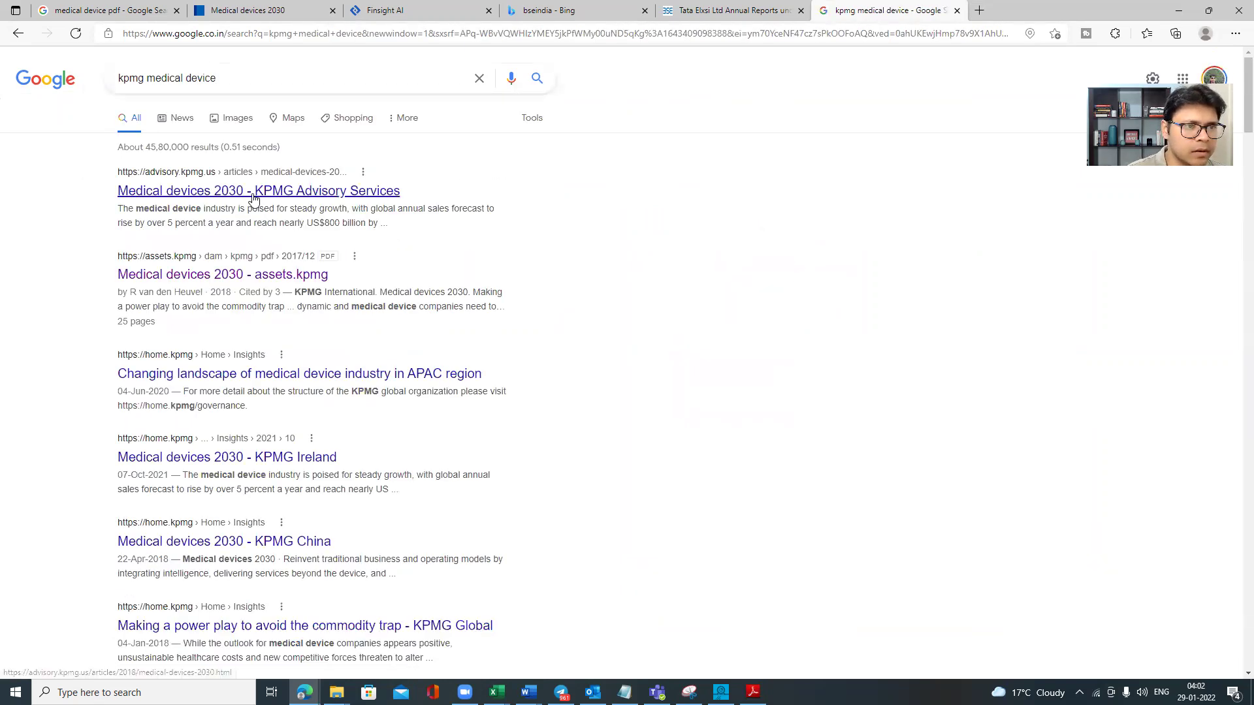
- Open the "Medical devices 2030 - KPMG Advisory Services" result and skim the article down to its PDF link
click(254, 195)
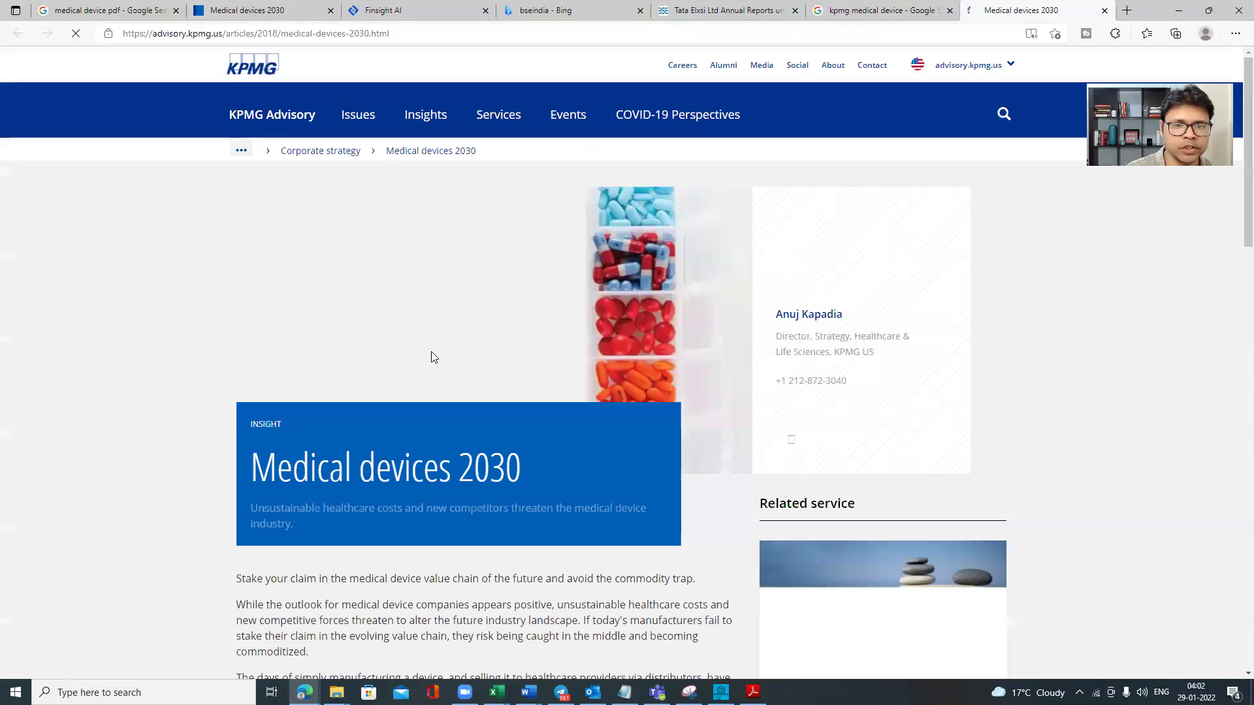
scroll(444, 346, down, 3)
scroll(445, 346, down, 8)
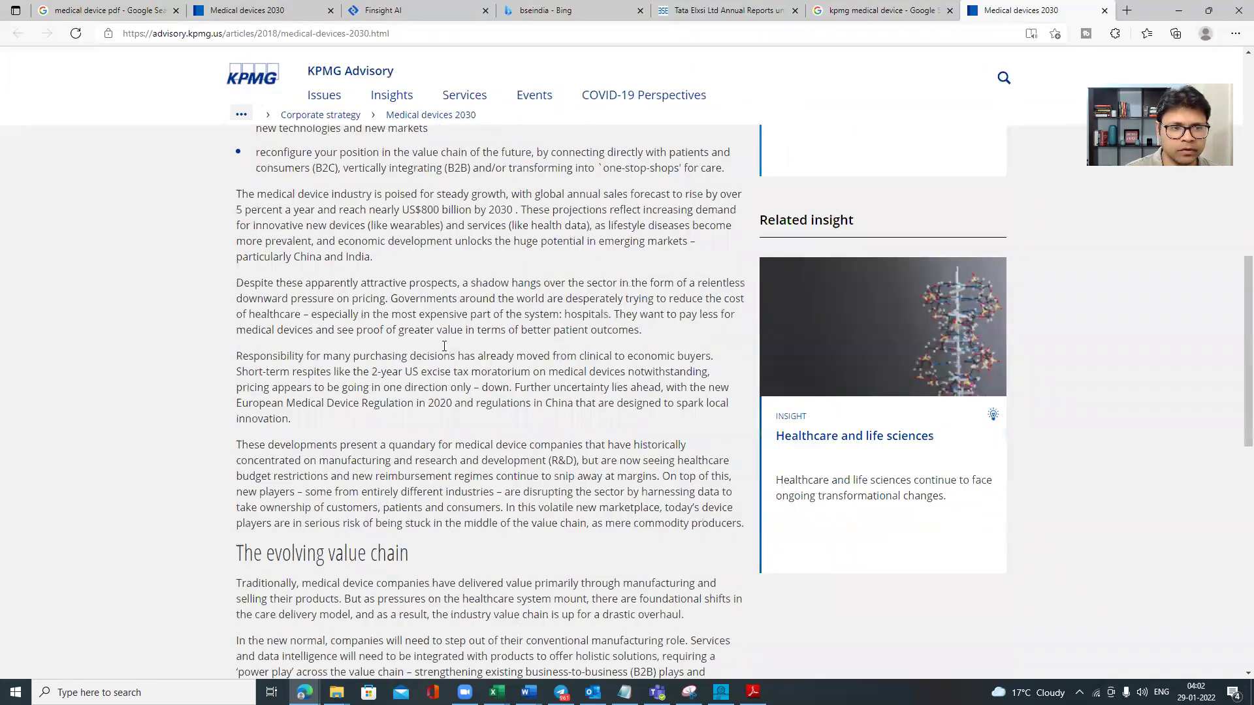
scroll(443, 351, down, 10)
scroll(443, 351, up, 3)
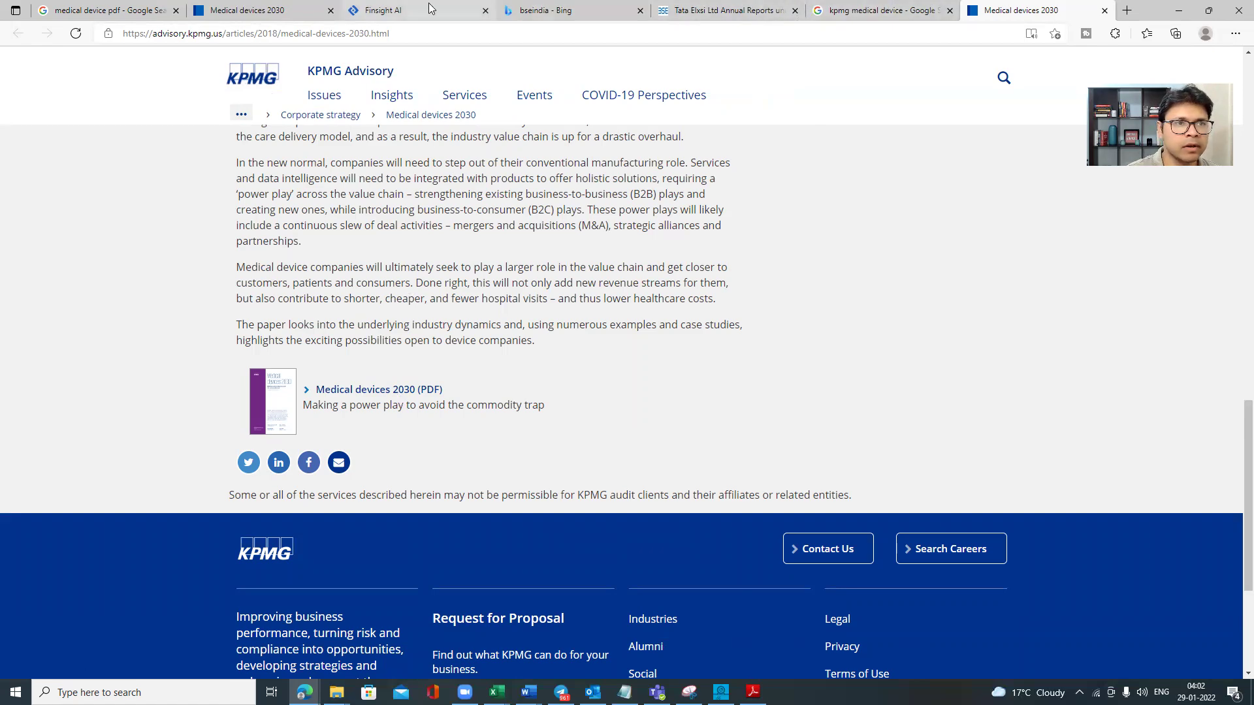
click(297, 10)
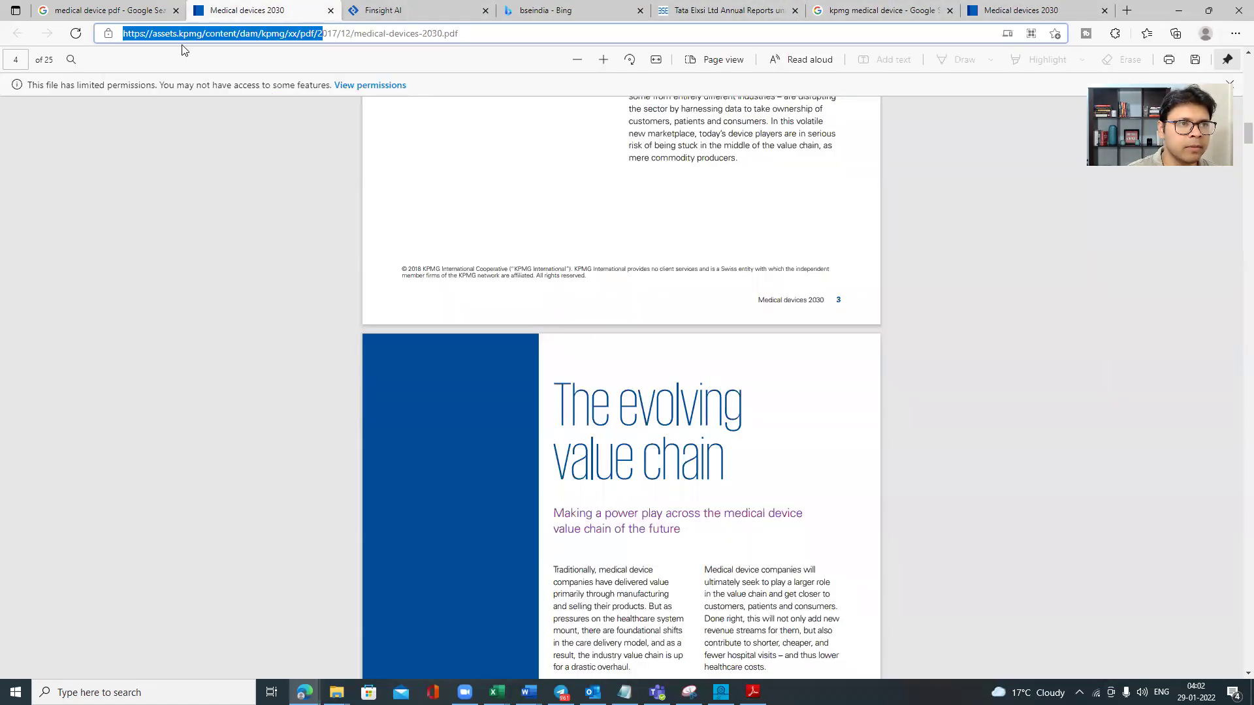
click(311, 33)
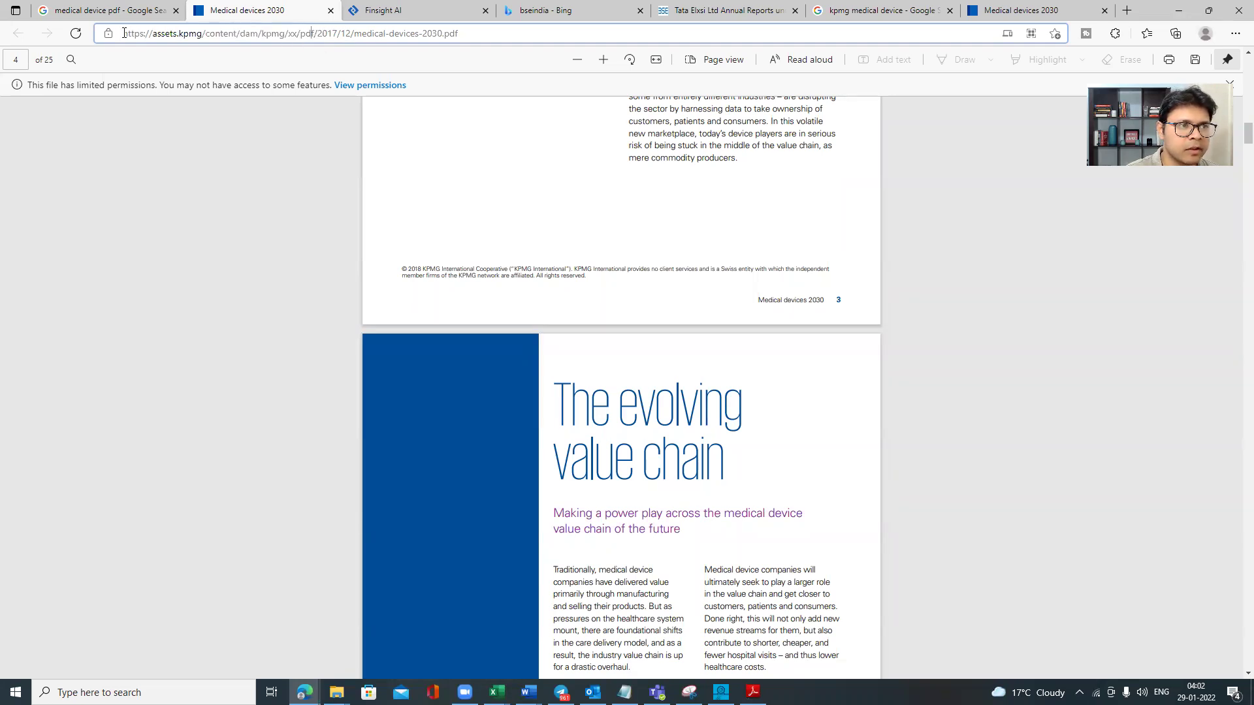
drag(127, 33, 316, 34)
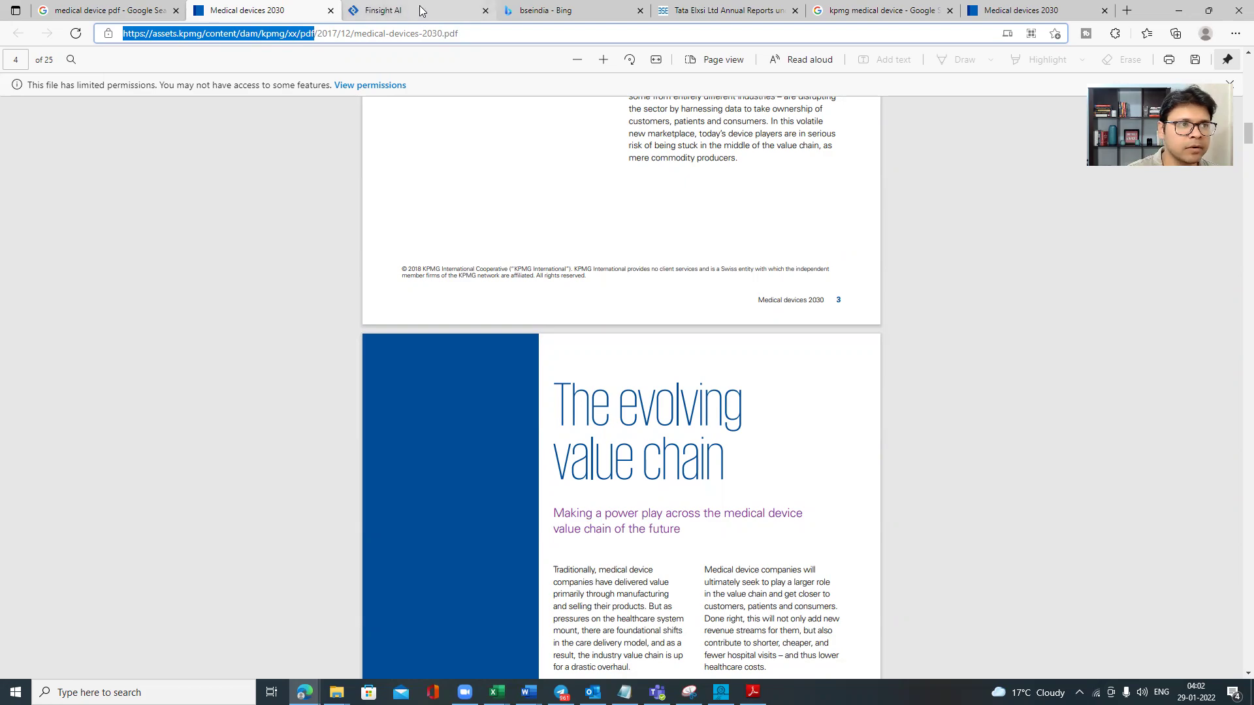
- Go back to the "medical device pdf" search results and select the whole query for replacement
click(127, 7)
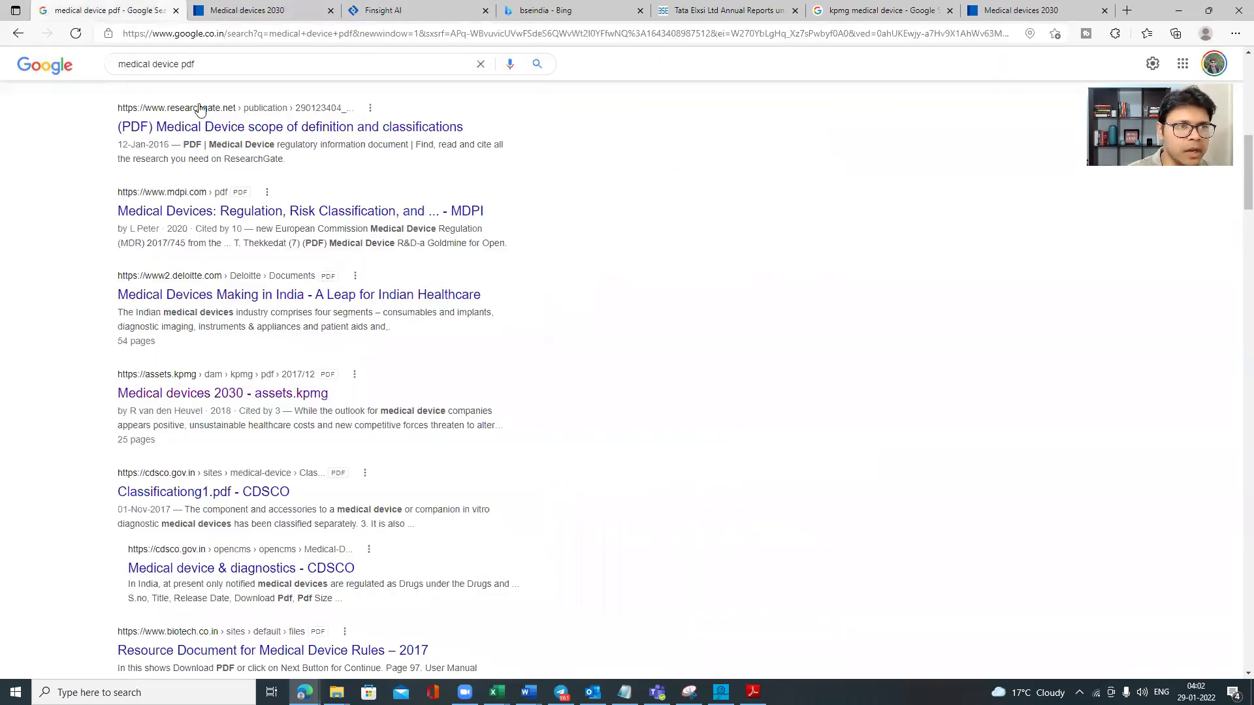
scroll(185, 128, up, 2)
scroll(185, 128, up, 8)
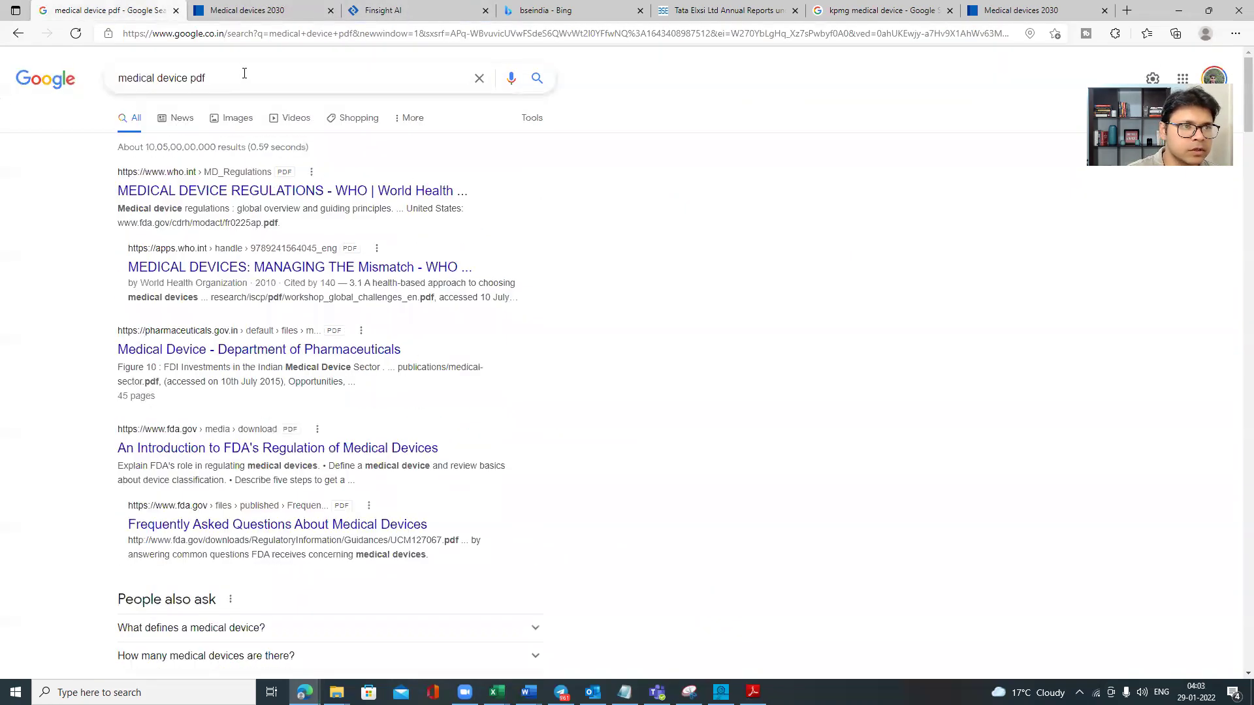
drag(247, 72, 2, 65)
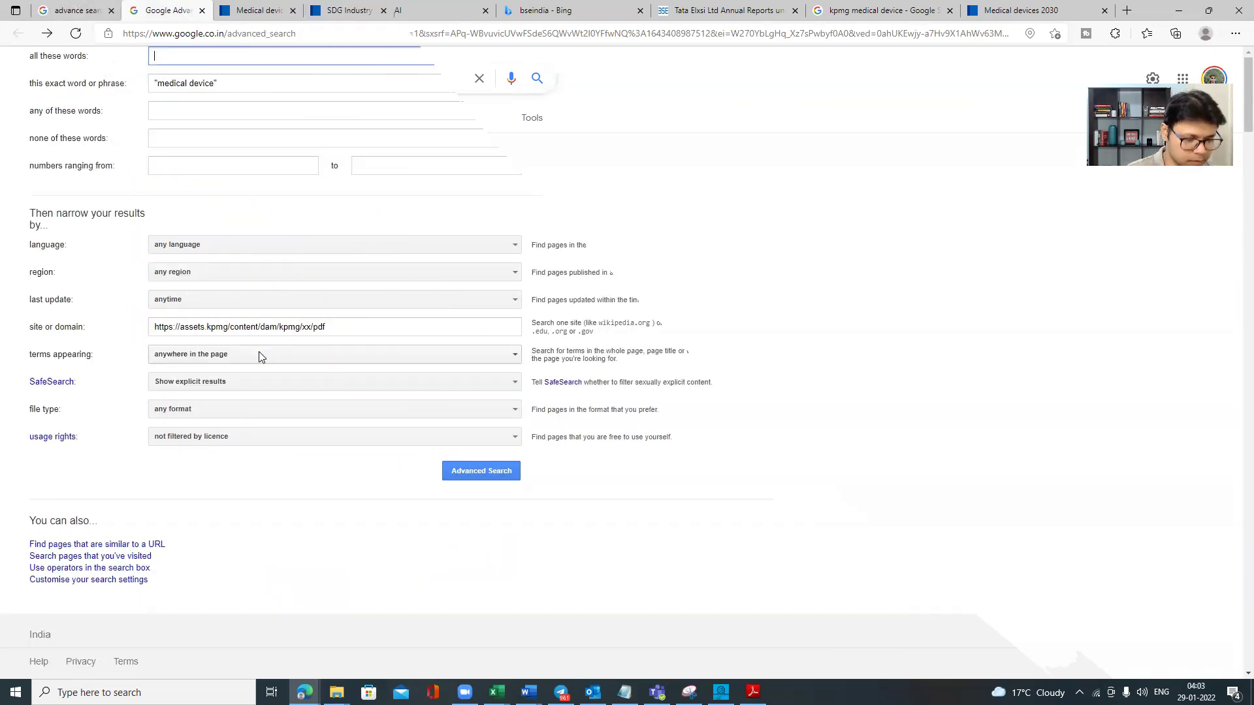
- Restrict the "medical device" advanced search of the KPMG PDF folder to Adobe Acrobat PDF (.pdf) files and run it
scroll(260, 355, up, 3)
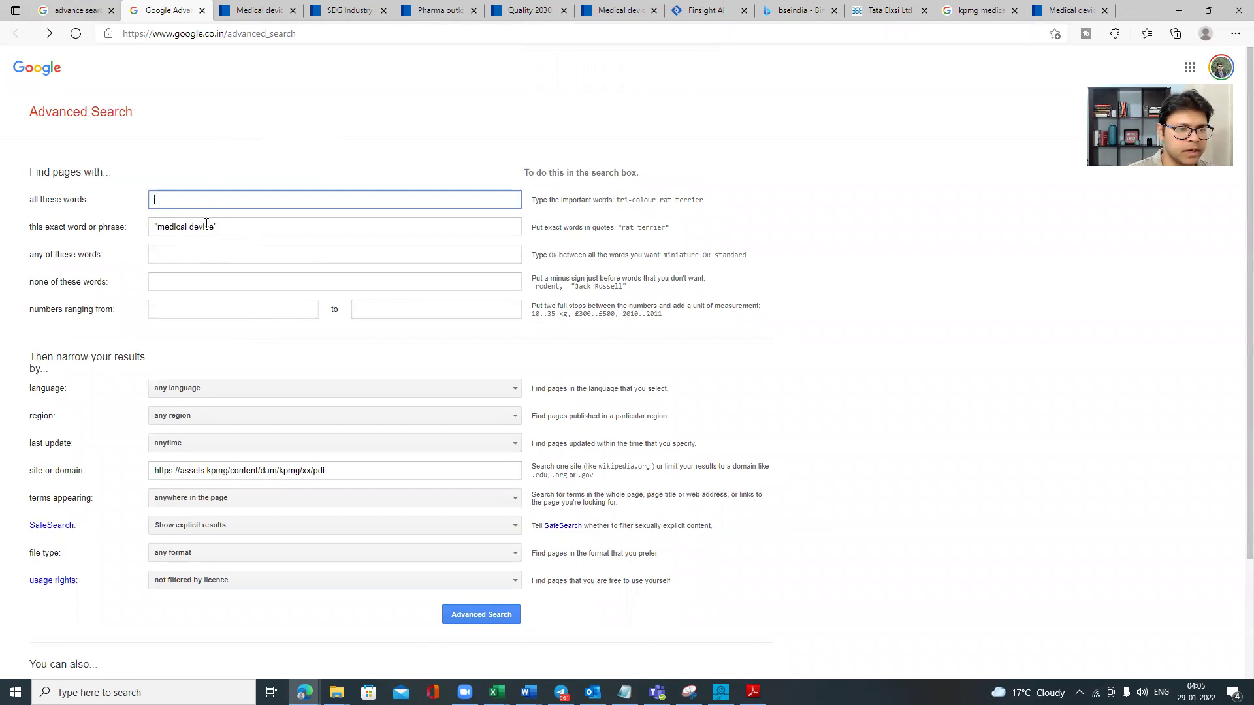
scroll(221, 325, down, 2)
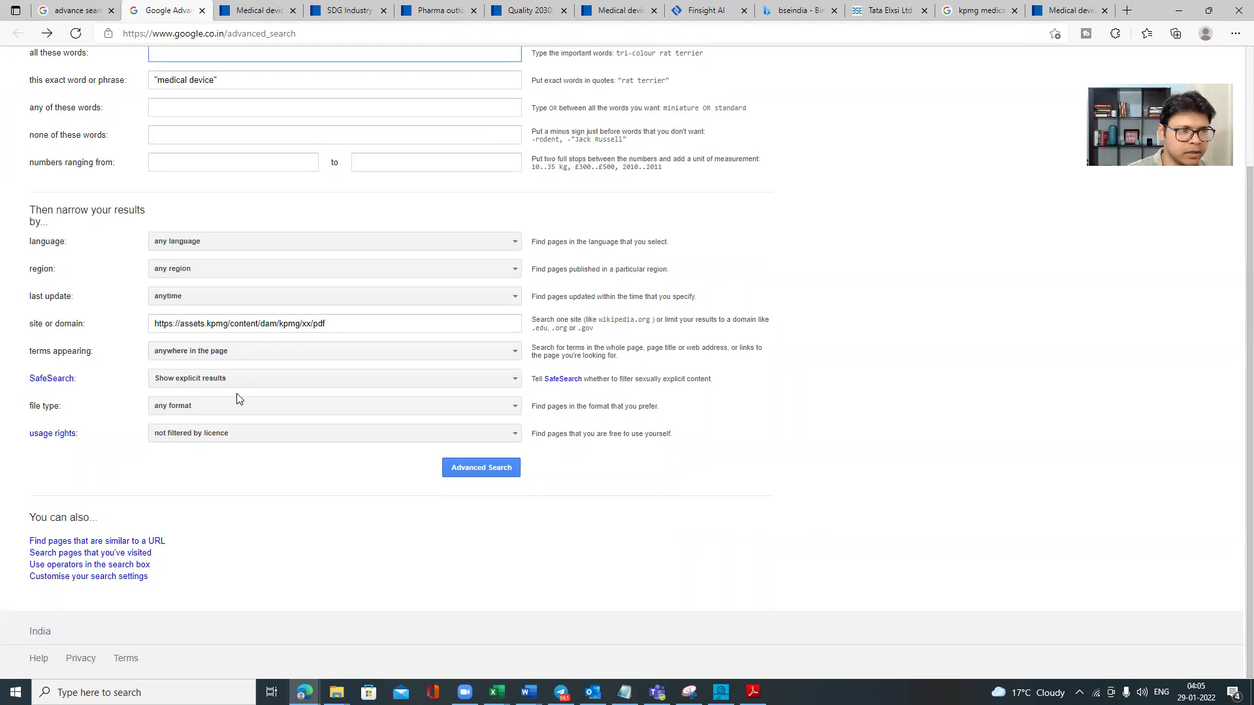
click(265, 407)
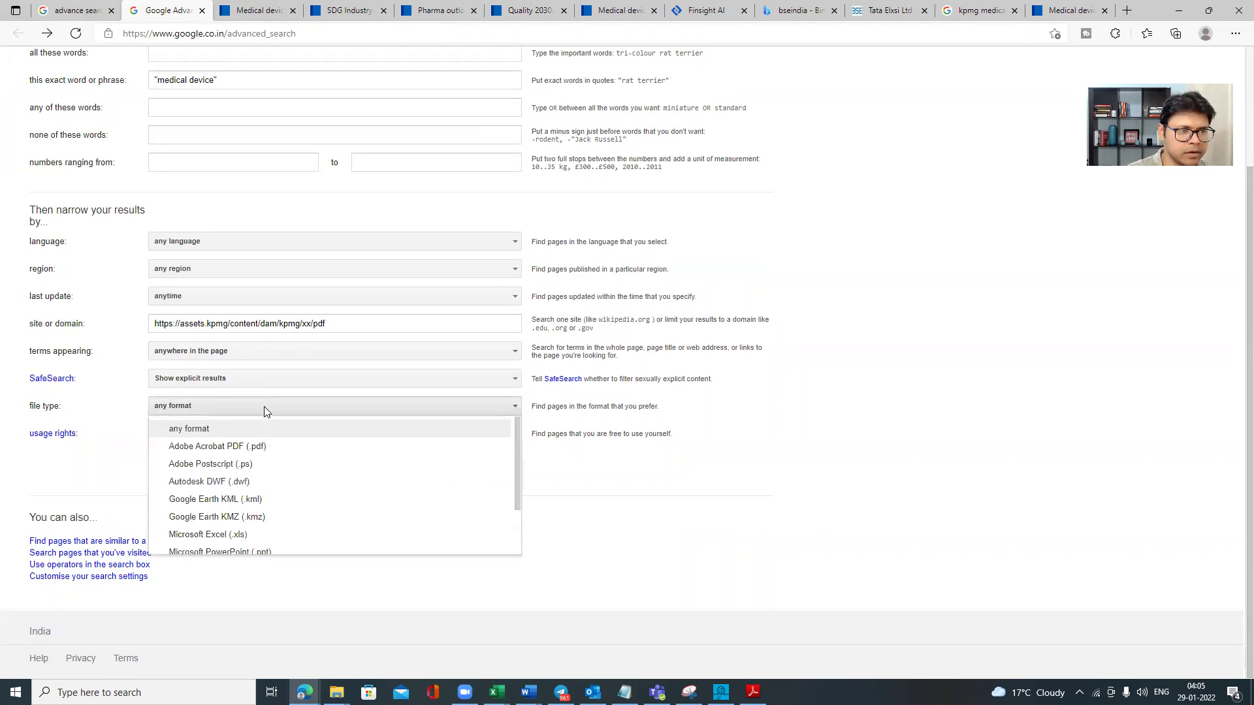
click(264, 450)
click(483, 466)
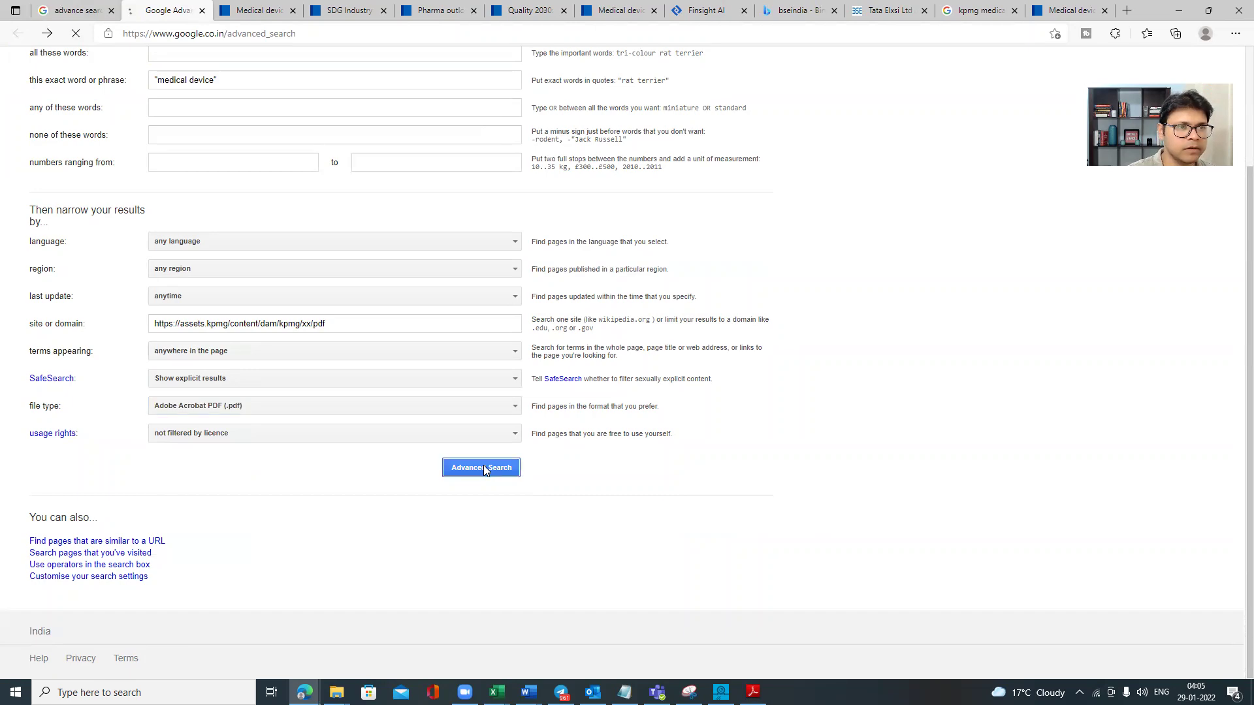
- Examine the search results for KPMG PDF reports that mention "medical device", including their titles and snippets
click(36, 115)
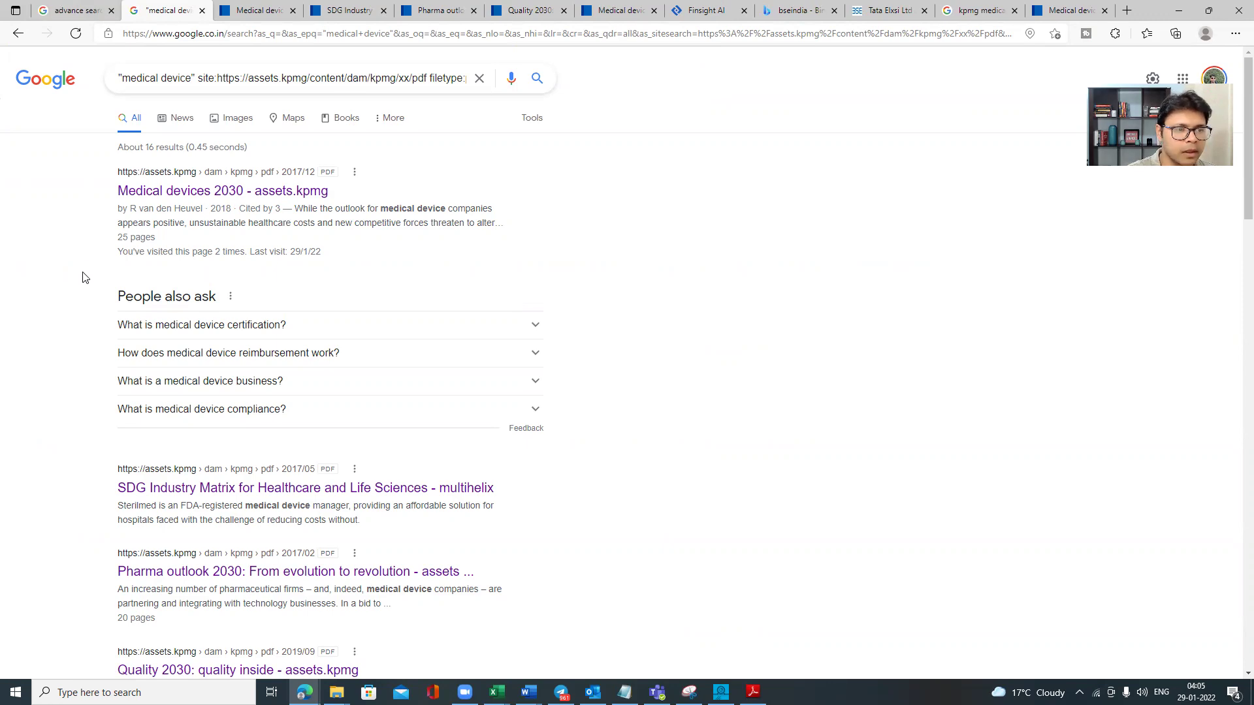
scroll(75, 282, down, 2)
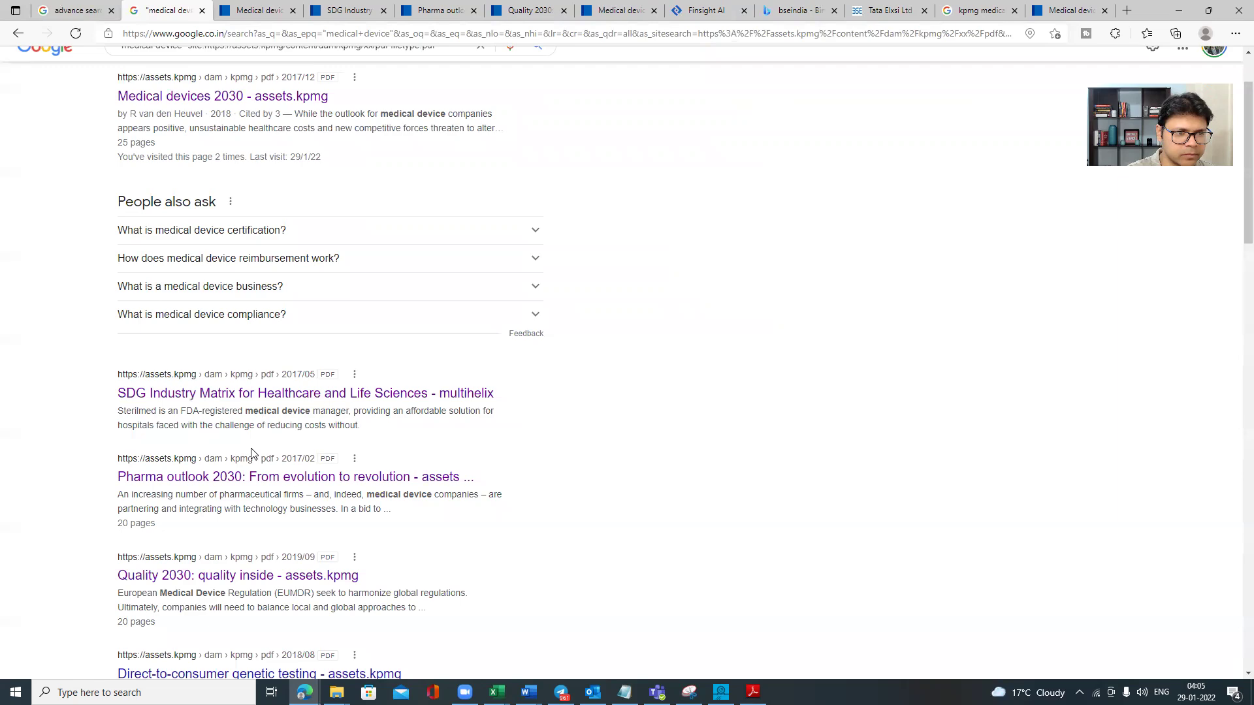
scroll(253, 452, down, 2)
scroll(253, 452, down, 2)
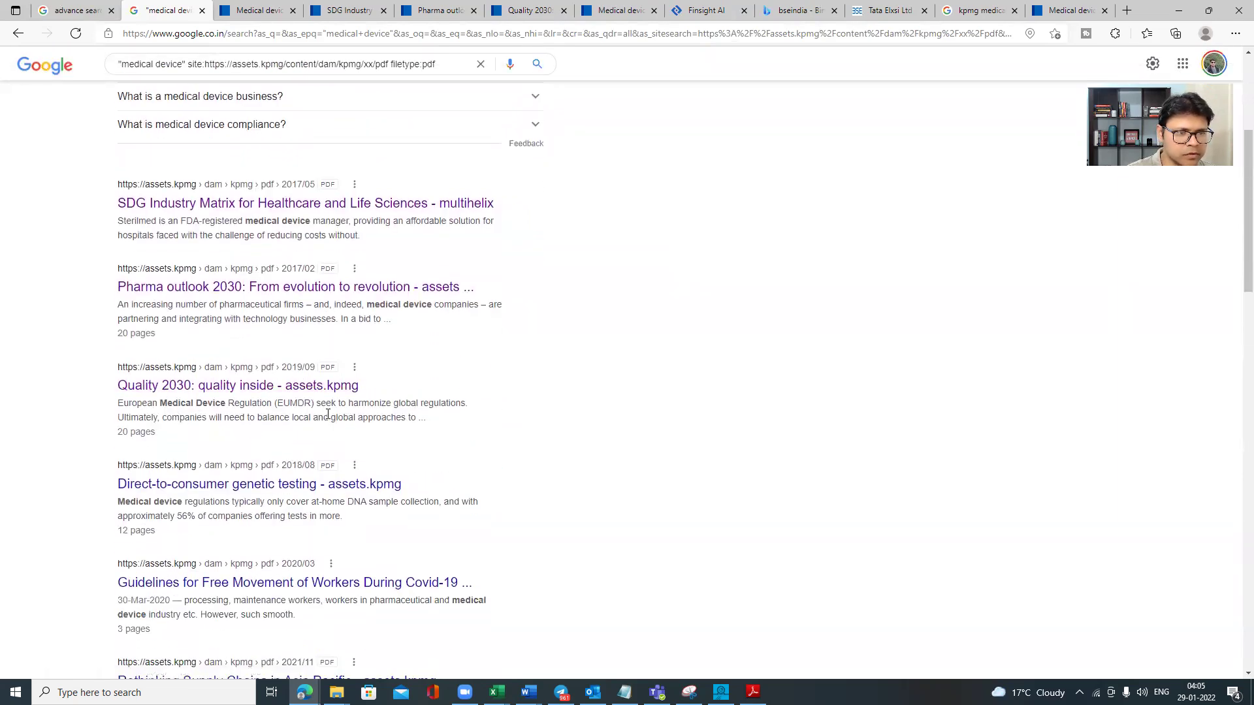
scroll(233, 421, down, 2)
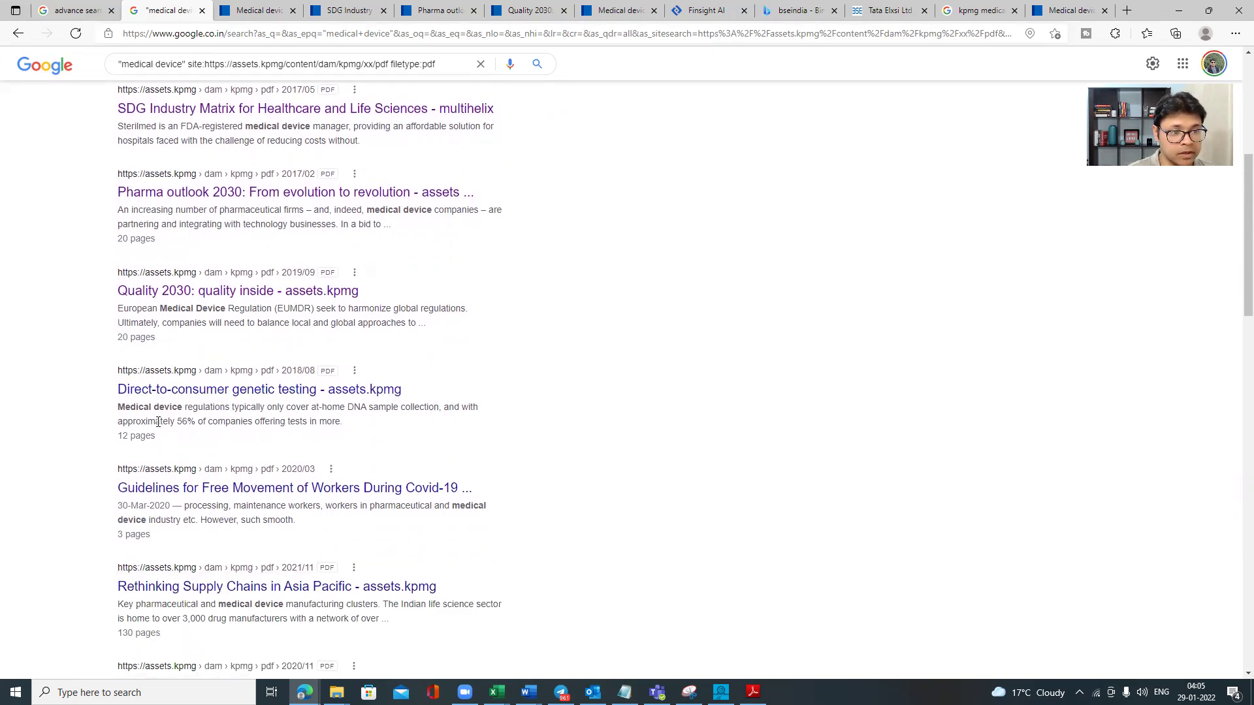
scroll(157, 424, down, 3)
scroll(150, 434, up, 4)
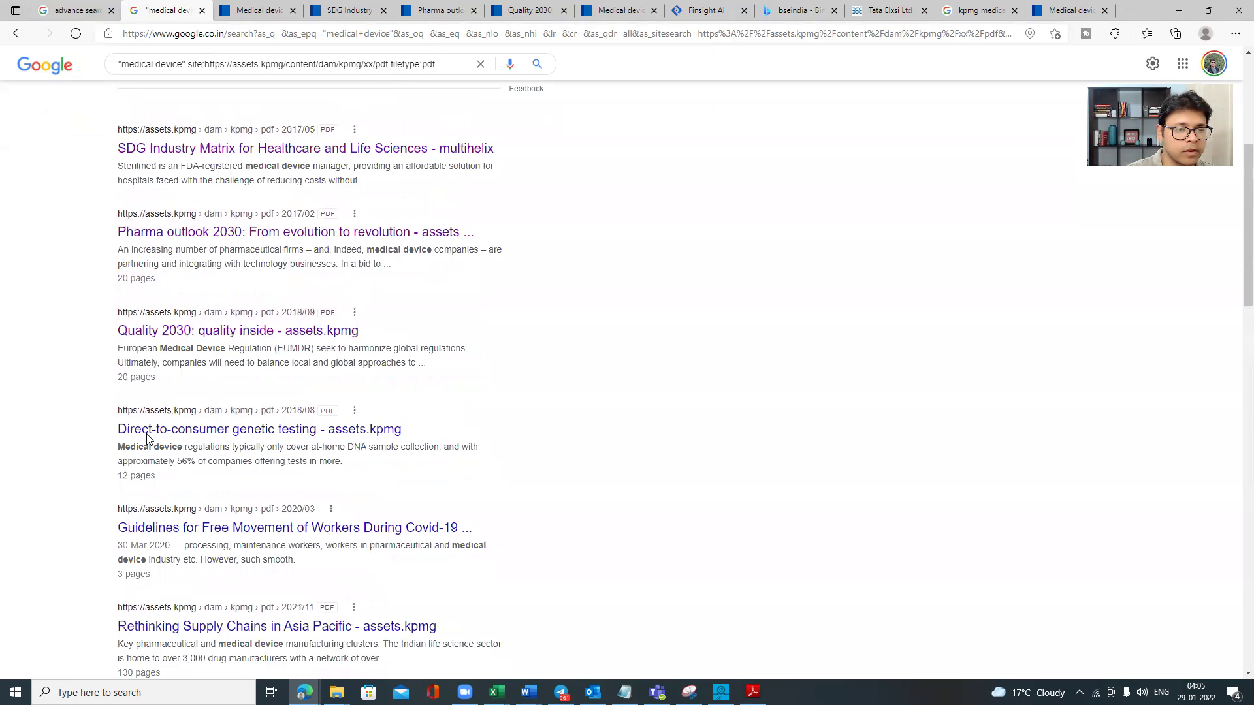
scroll(147, 437, up, 5)
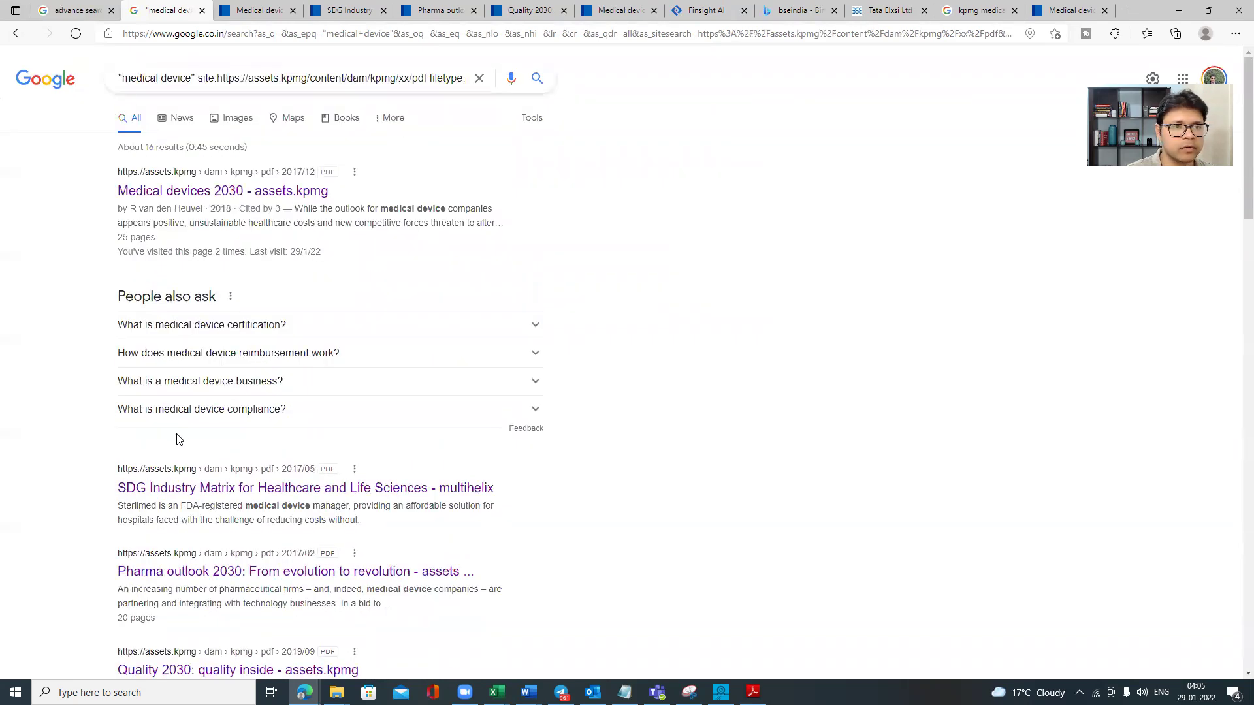